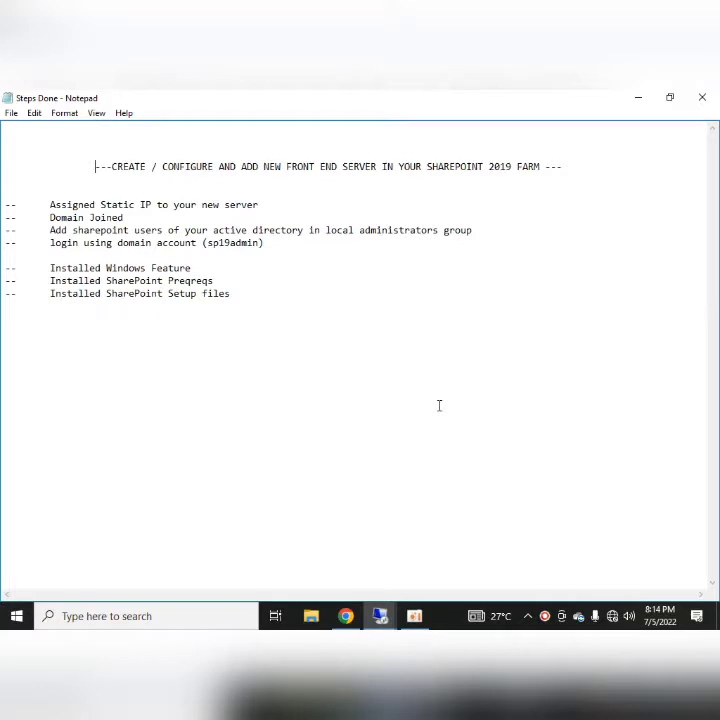
- Highlight the title, Assigned Static IP and Domain Joined lines to review each one
key("shift+End")
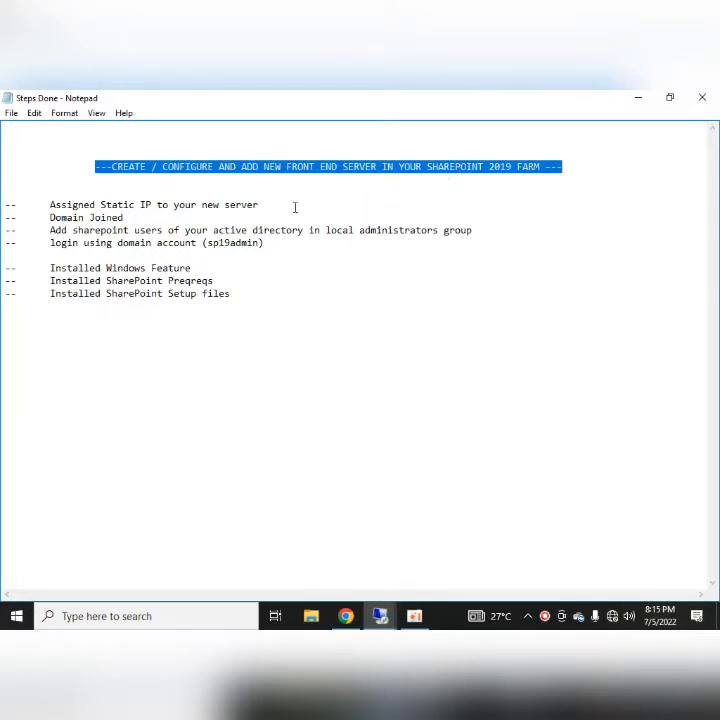
left_click(217, 351)
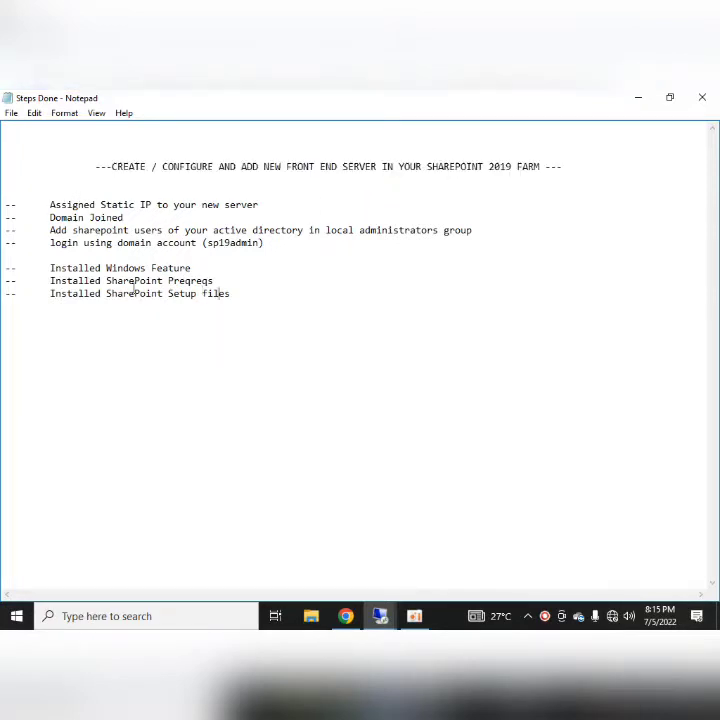
left_click(51, 205)
key("shift+End")
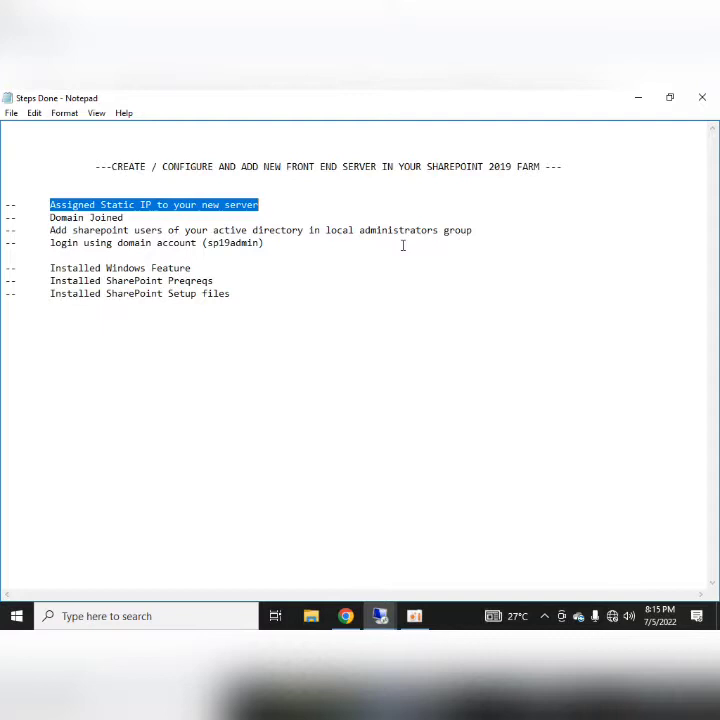
key("Down")
key("Home")
key("Right")
key("Right")
key("Right")
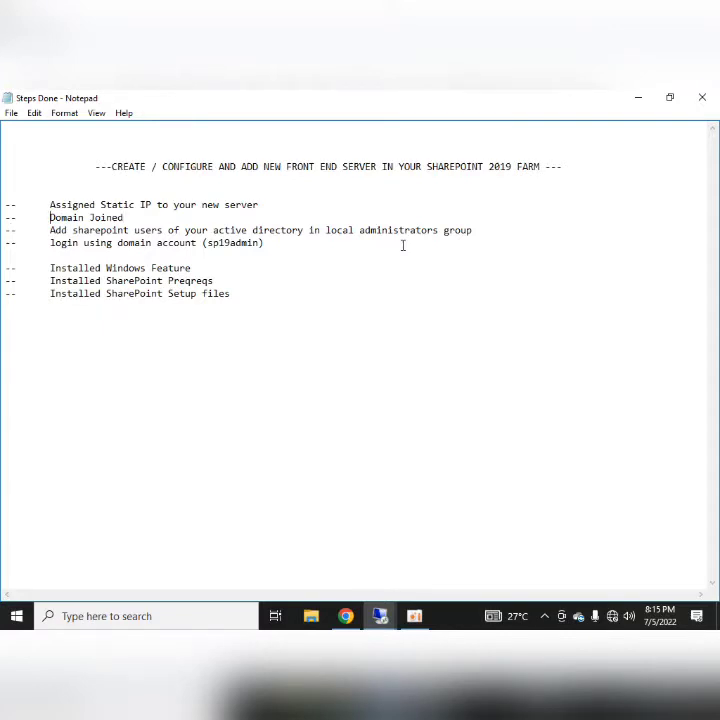
key("shift+End")
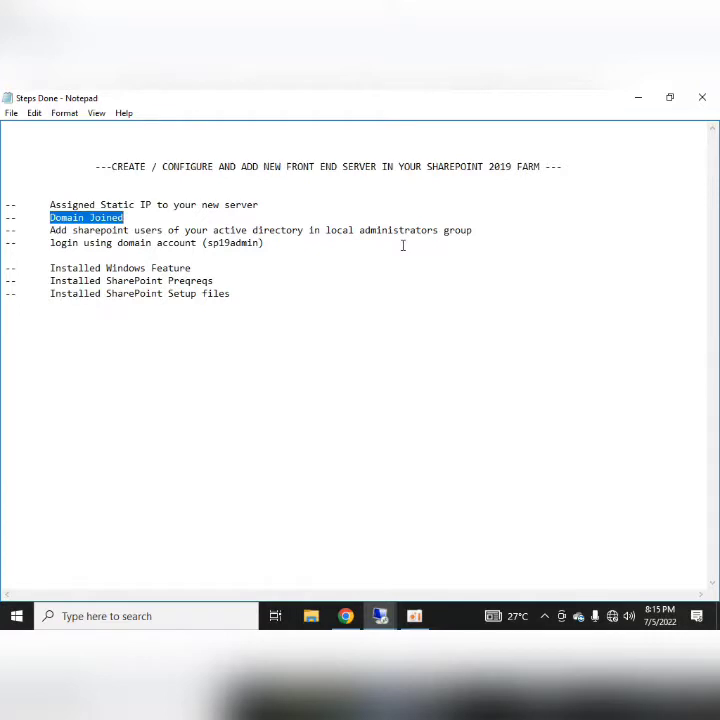
key("Down")
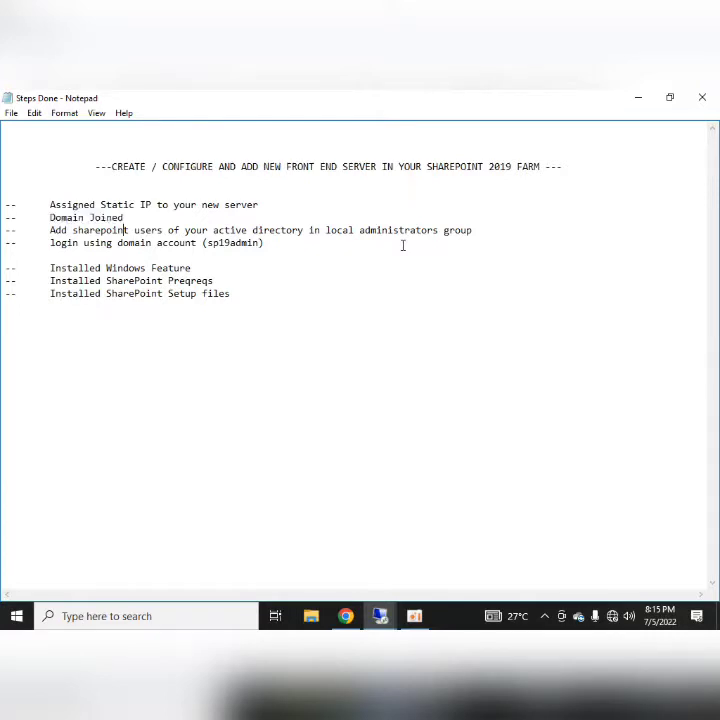
- Append '(hltf.tech)' to the end of the Domain Joined line
key("Up")
type("(h1tf.tech)")
key("Down")
key("Home")
key("Right")
key("Right")
key("Right")
left_click(16, 616)
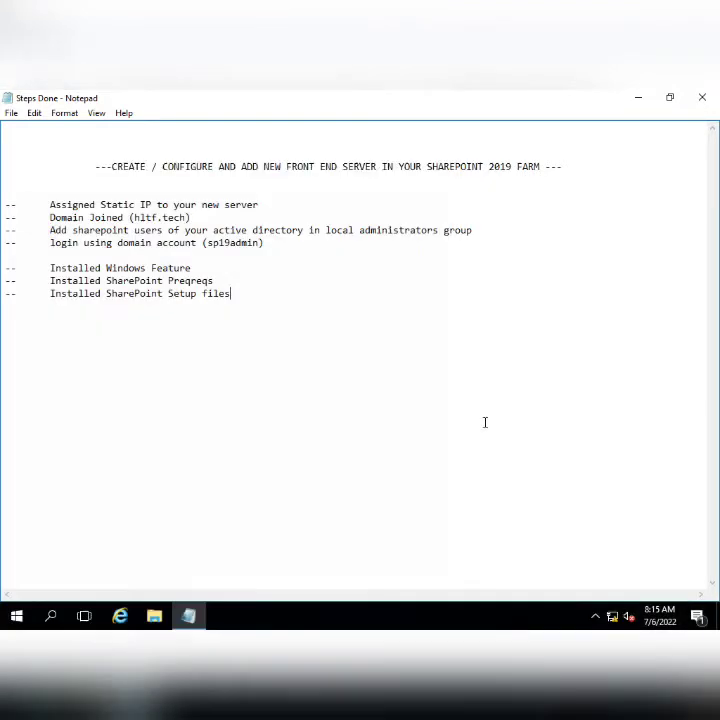
left_click(16, 616)
type("local")
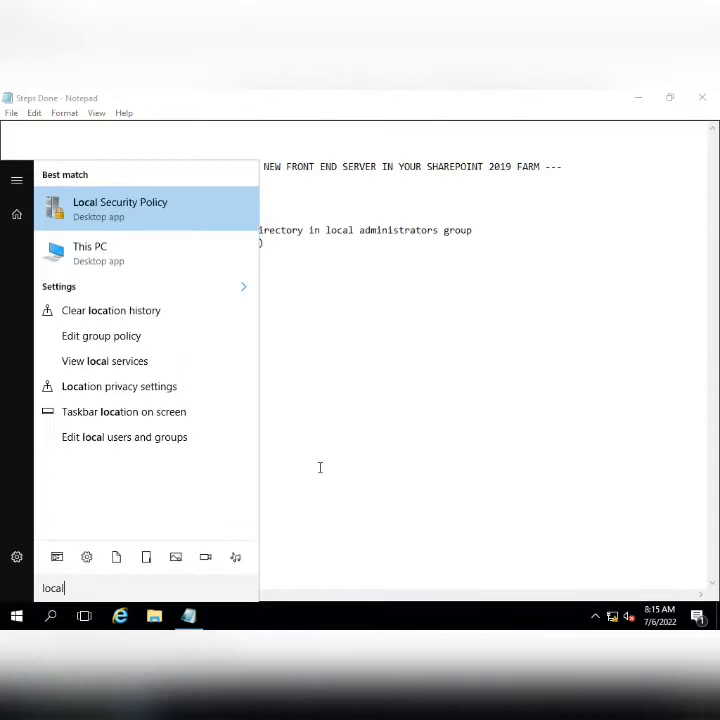
key("Down")
key("Down")
key("Down")
key("Down")
key("Down")
key("Return")
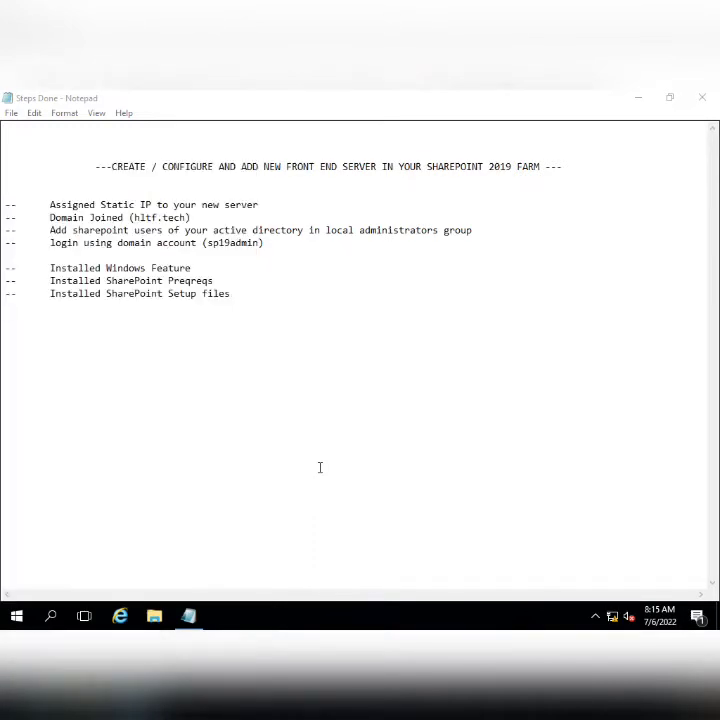
double_click(224, 187)
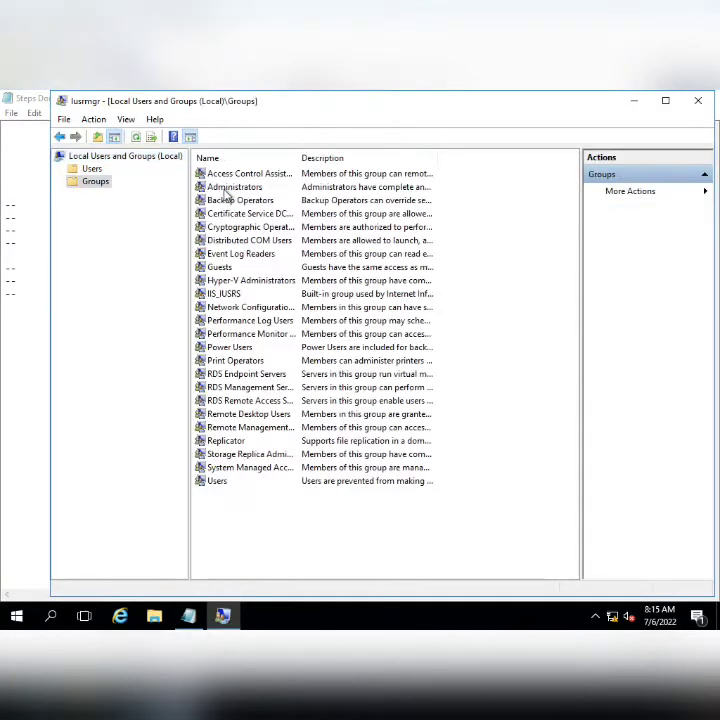
double_click(226, 190)
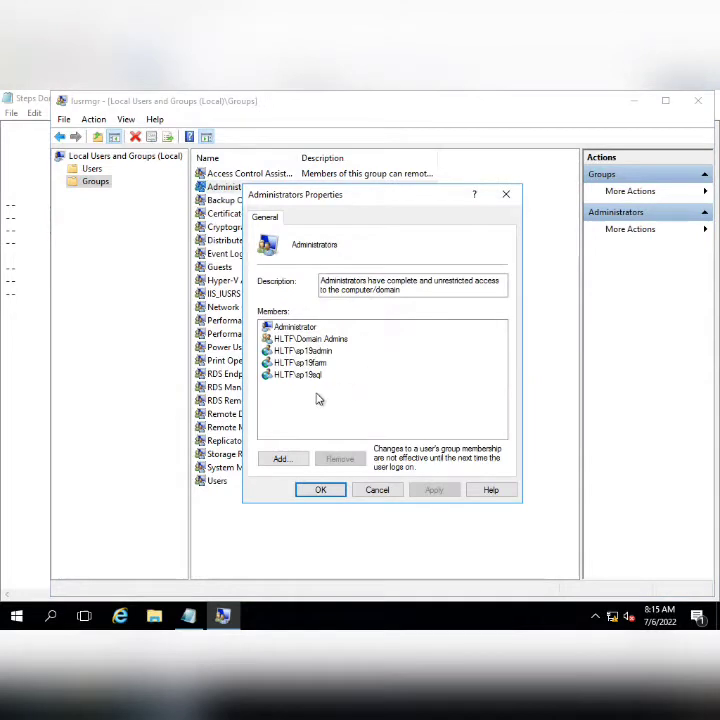
left_click_drag(378, 400, 329, 345)
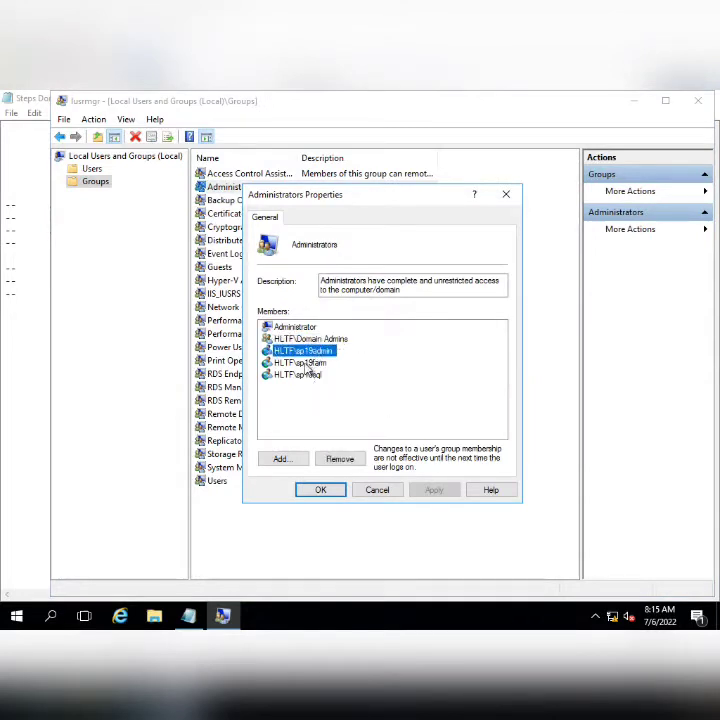
left_click(308, 366)
left_click(305, 351)
left_click(310, 376)
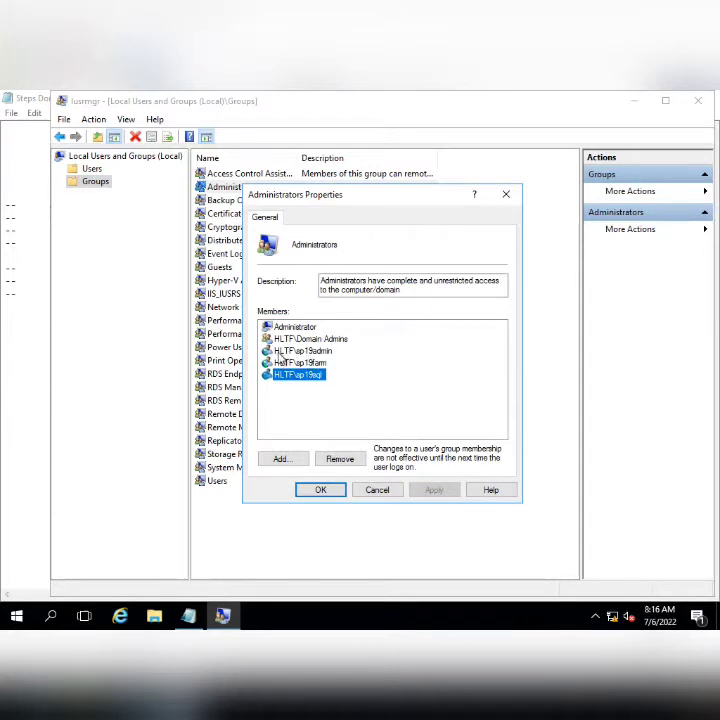
left_click(300, 351)
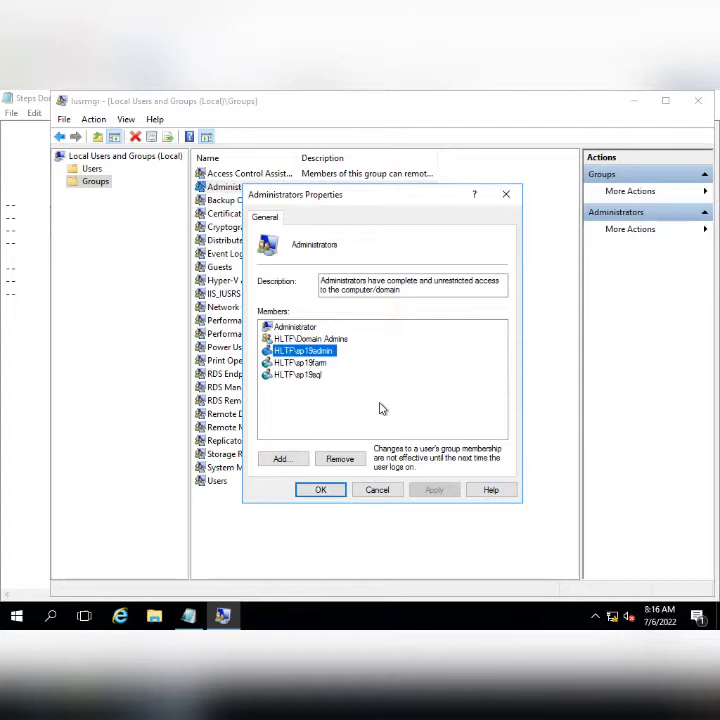
left_click(320, 489)
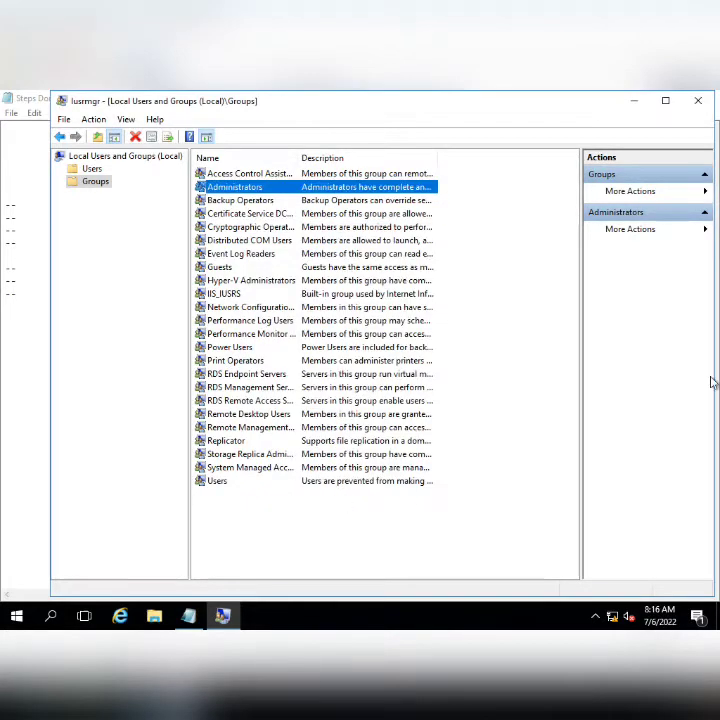
left_click(698, 103)
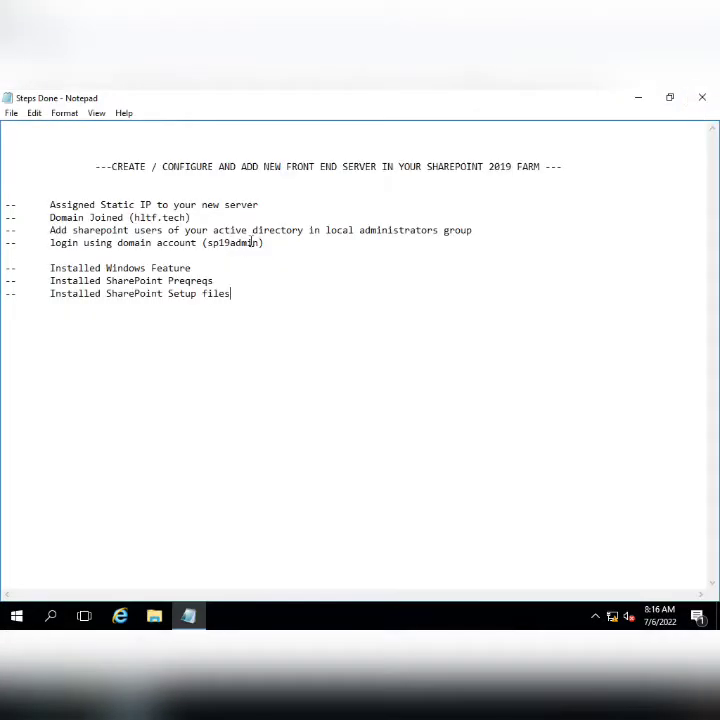
- Highlight the domain-account login step and point out its account name
left_click(50, 243)
key("shift+End")
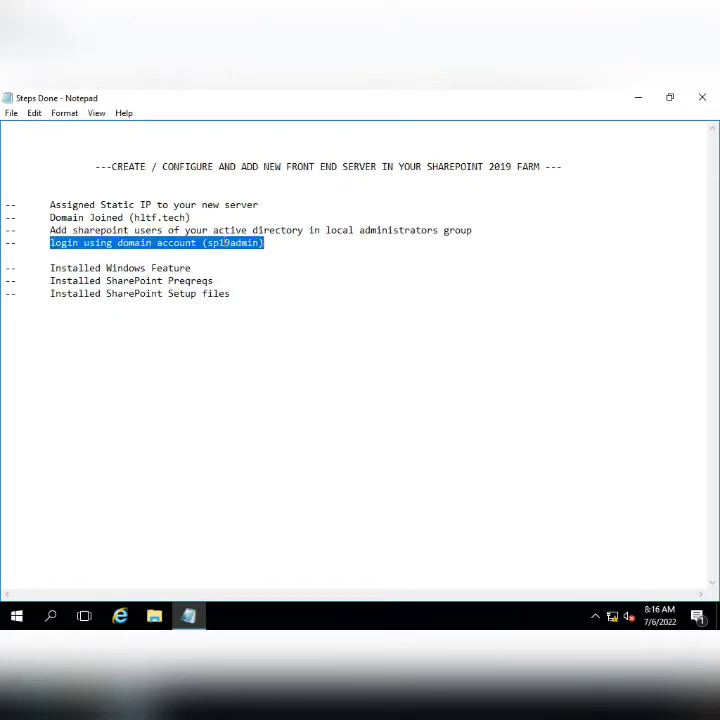
left_click(213, 243)
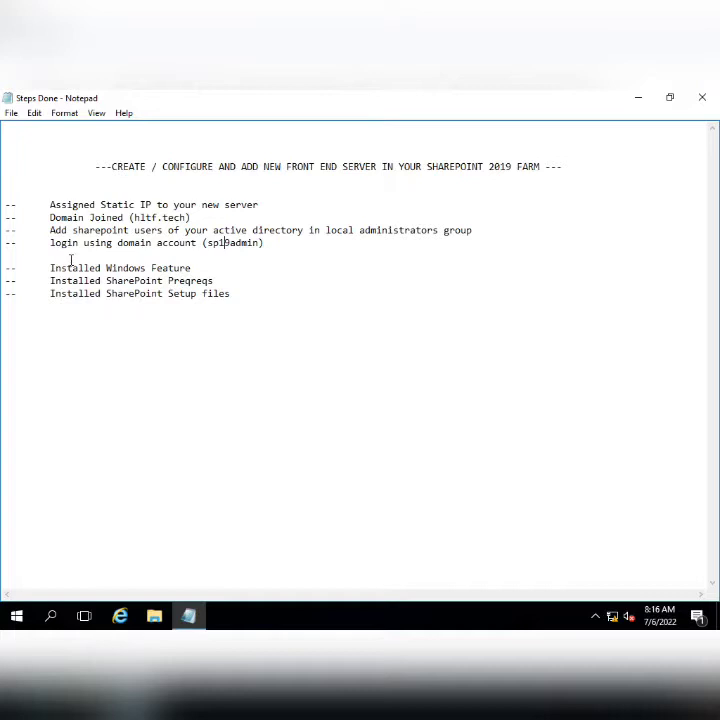
left_click(51, 243)
key("shift+End")
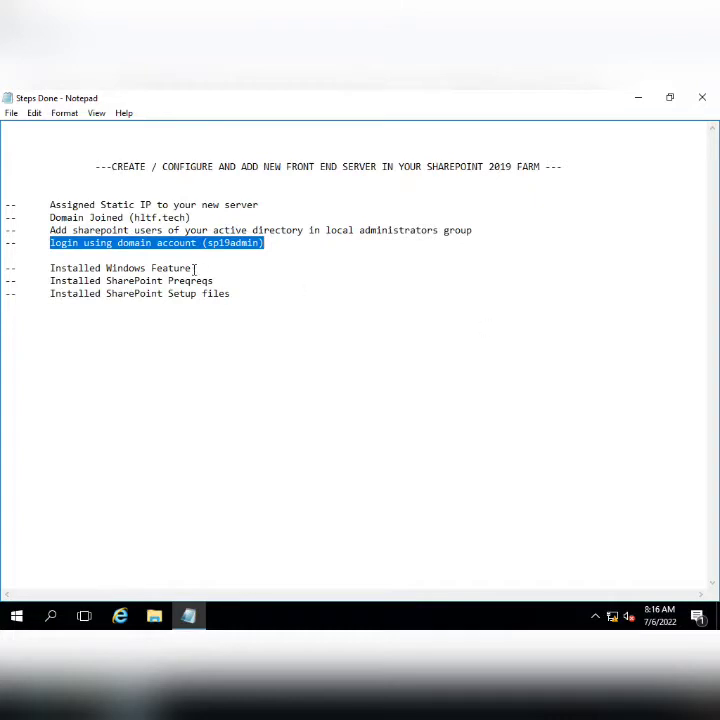
- Highlight the Installed Windows Feature, SharePoint Prereqs and SharePoint Setup files lines in turn
key("Down")
key("Down")
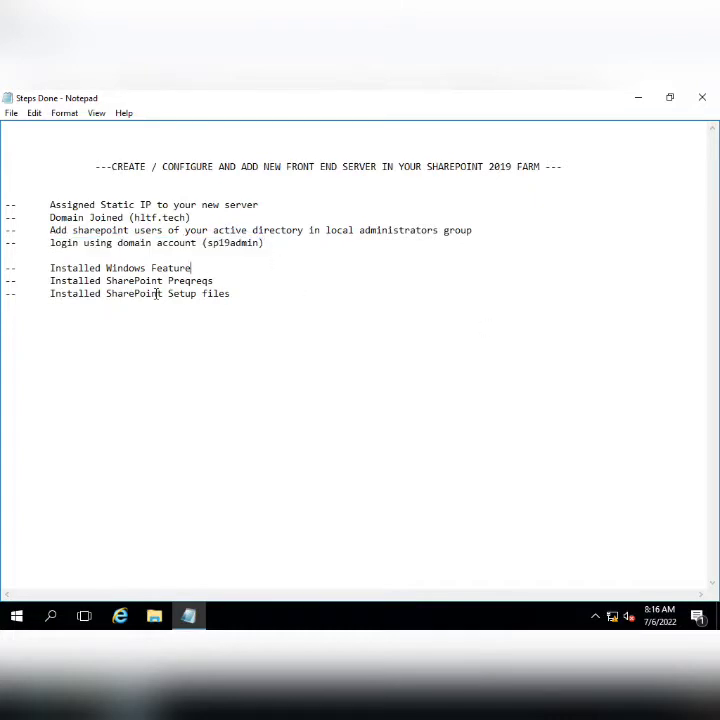
key("Home")
key("shift+End")
key("Down")
key("Home")
key("shift+End")
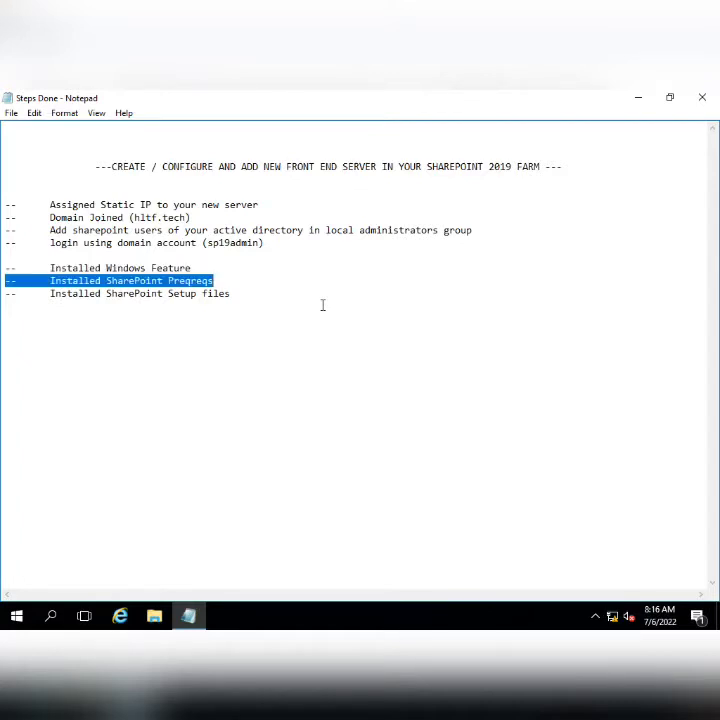
key("Down")
key("Home")
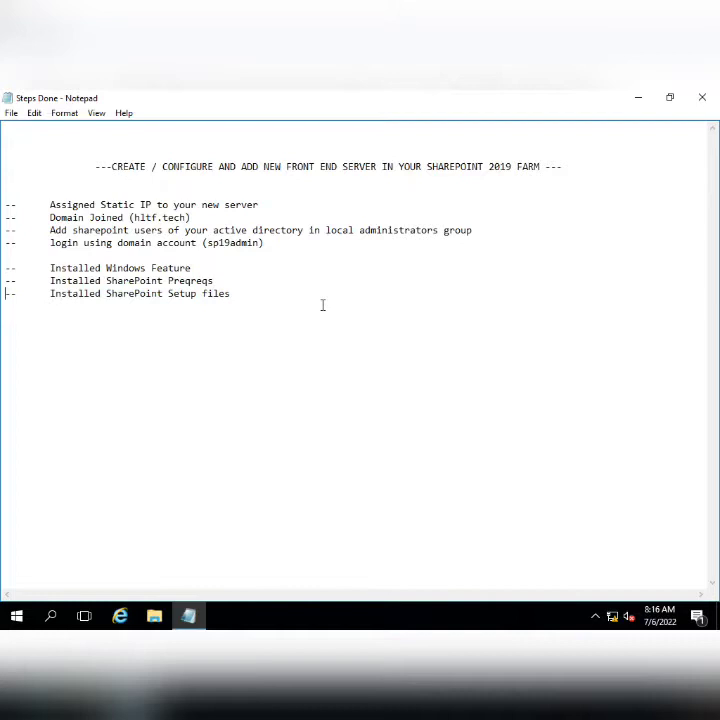
key("shift+End")
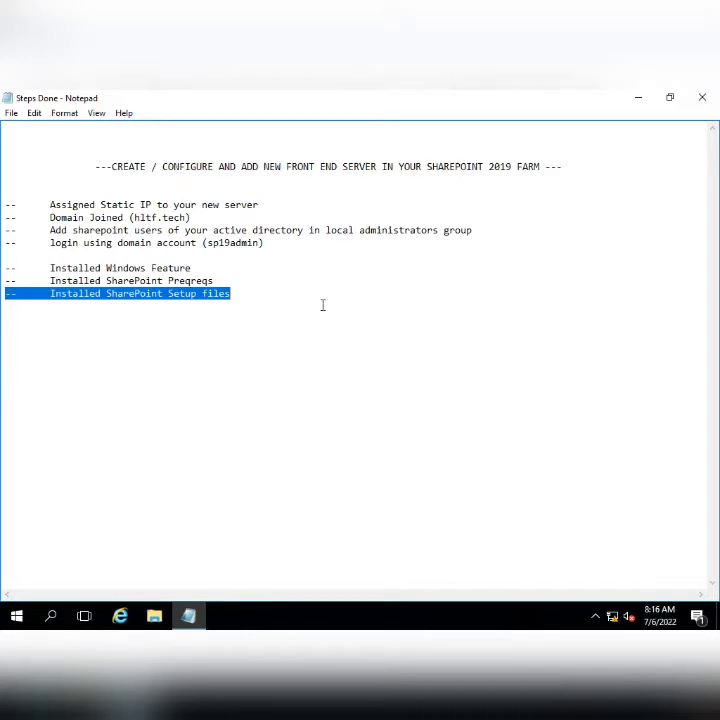
- Select all eight completed steps together, then clear the selection
left_click(354, 366)
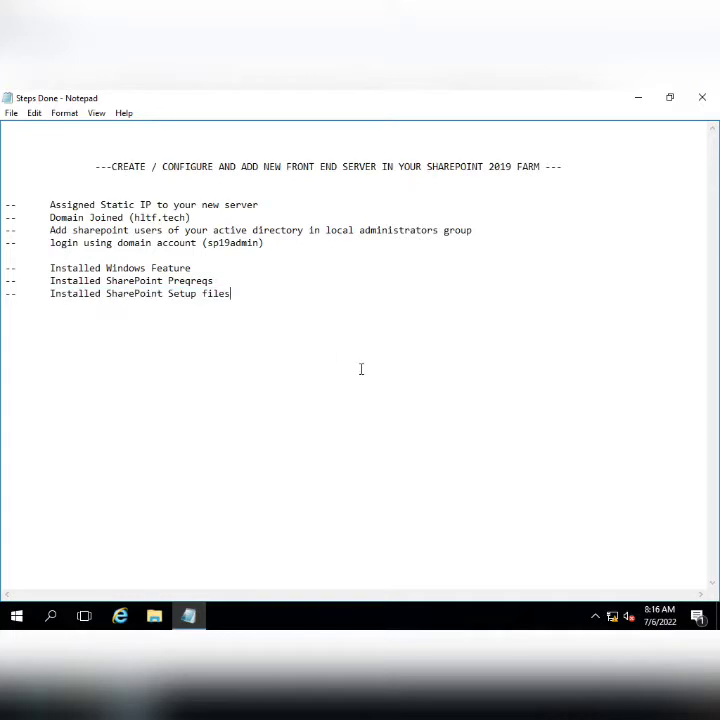
key("shift+Home")
key("shift+Up")
key("shift+Up")
key("shift+Up")
key("shift+Up")
key("shift+Up")
key("shift+Up")
key("shift+Up")
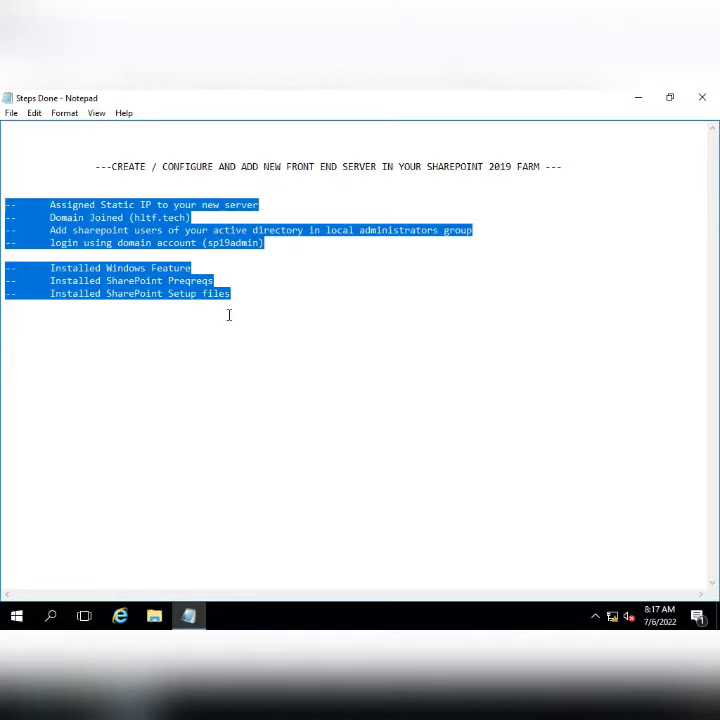
left_click(316, 365)
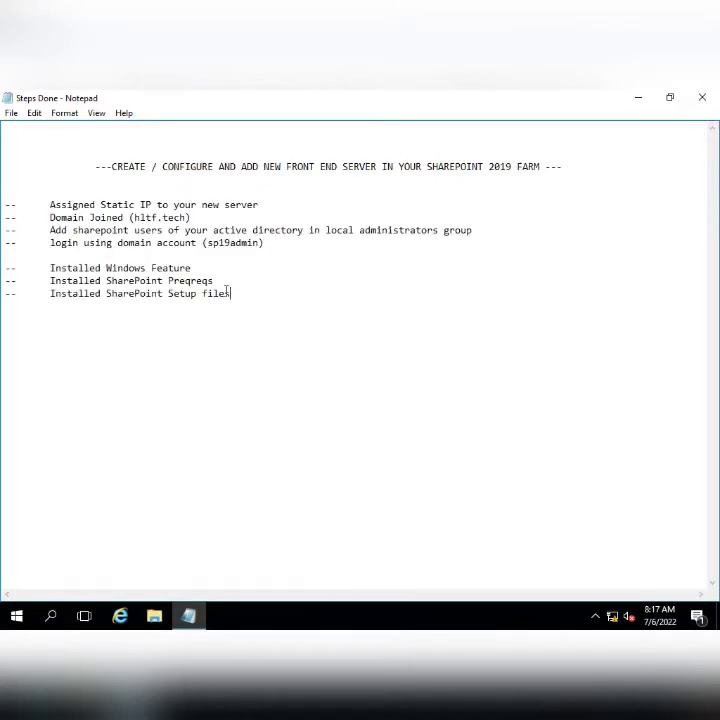
- Close the Steps Done notes and move its file icon beneath the Recycle Bin
left_click(702, 97)
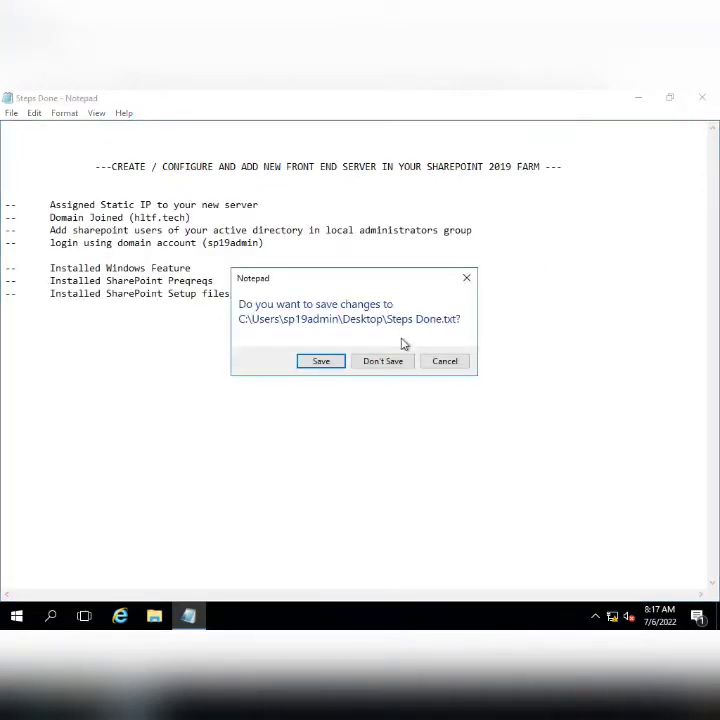
left_click(342, 367)
left_click_drag(75, 335, 30, 188)
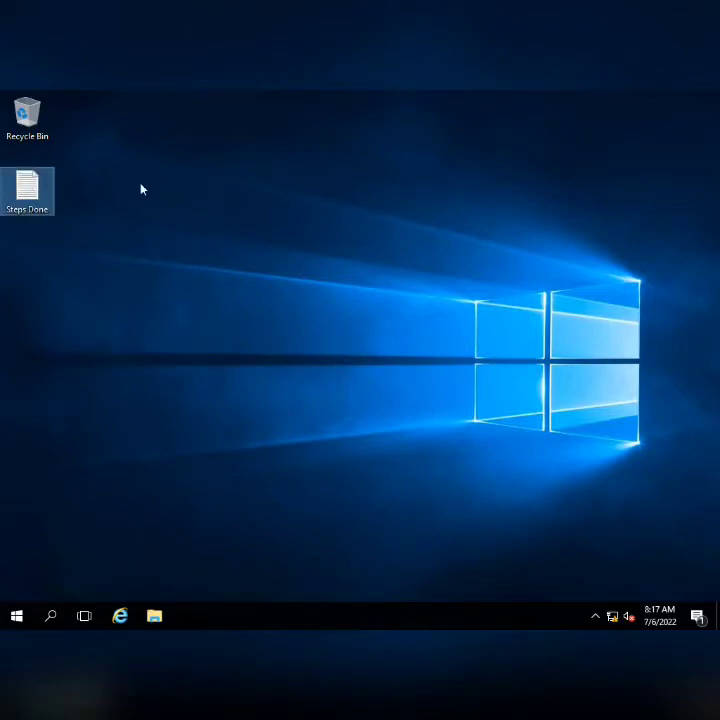
- Search the Start menu for 'config' to find the configuration wizard
left_click(7, 616)
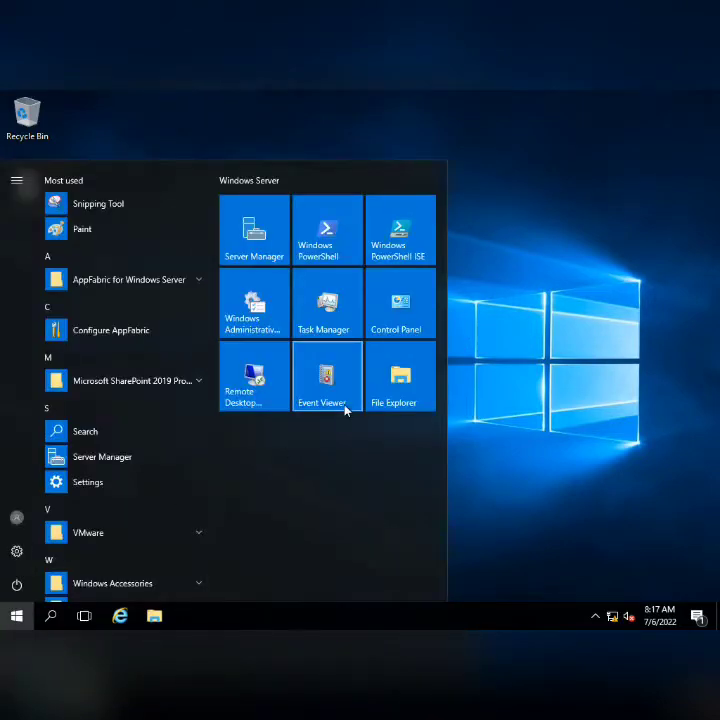
type("commf")
key("BackSpace")
key("BackSpace")
key("BackSpace")
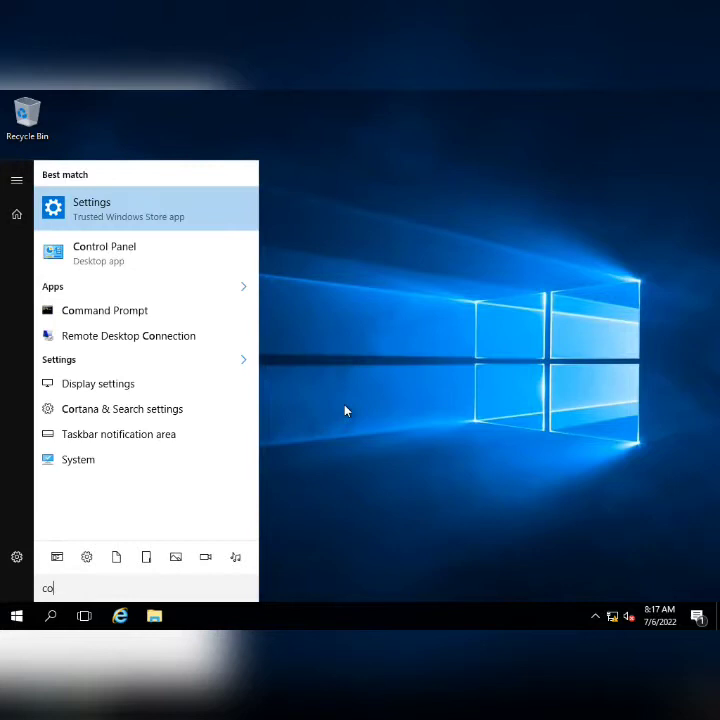
type("nfig")
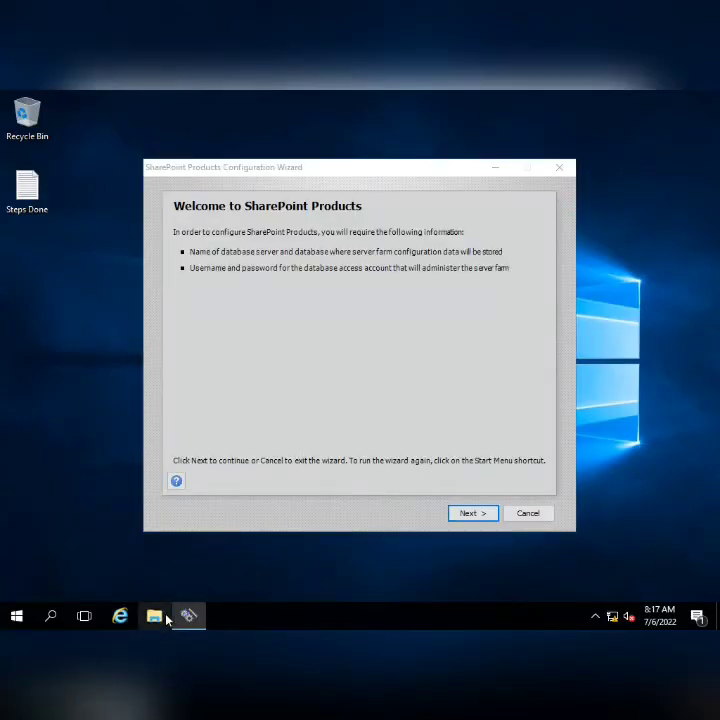
- Browse This PC > New Volume (F:) > Microsoft Office Servers, then back out and close Explorer
left_click(156, 615)
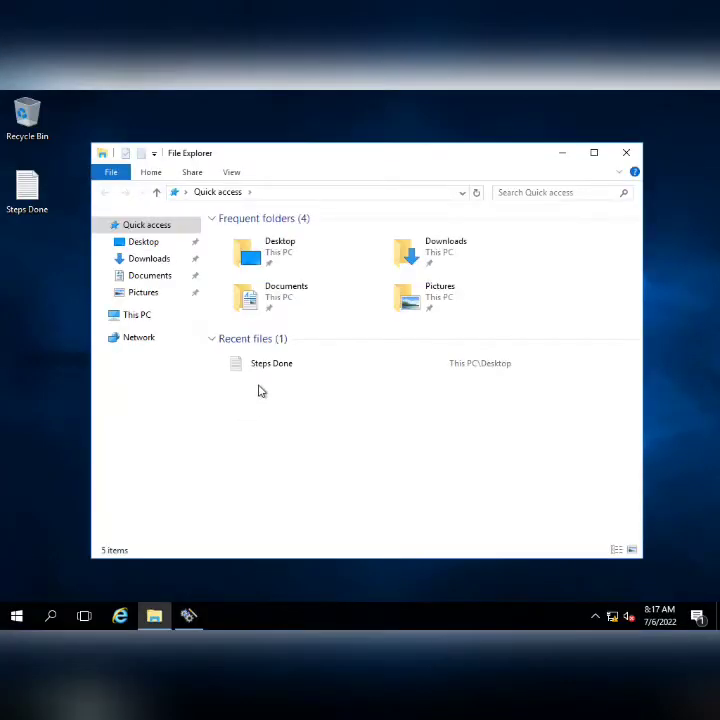
left_click(145, 316)
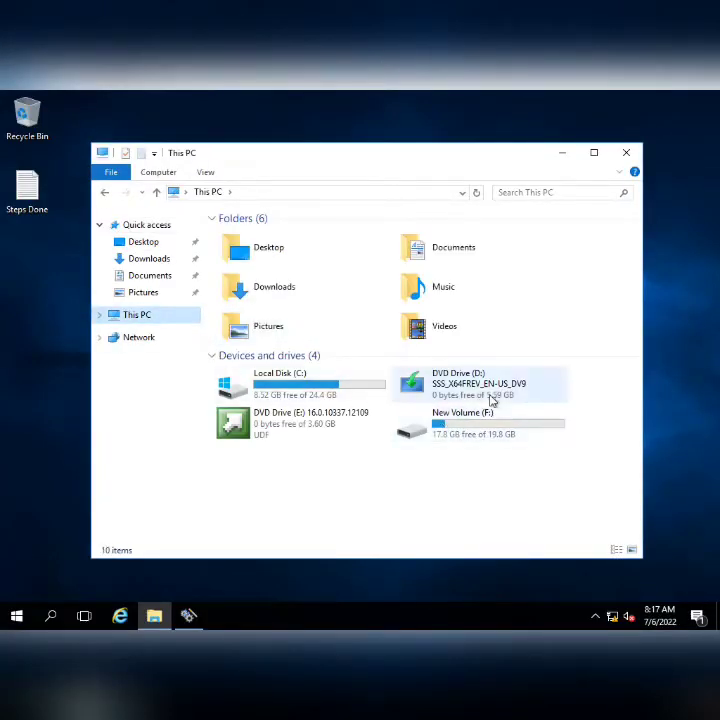
double_click(456, 430)
left_click(296, 238)
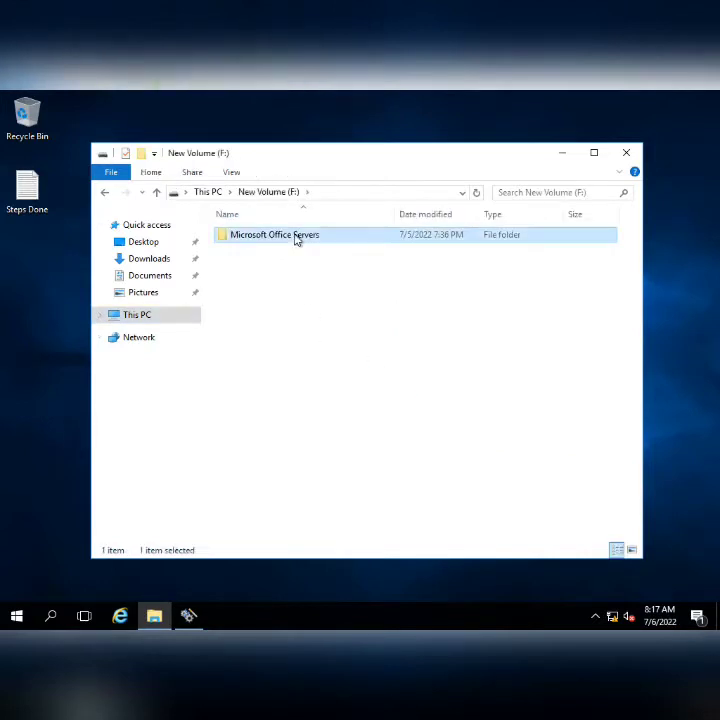
double_click(296, 238)
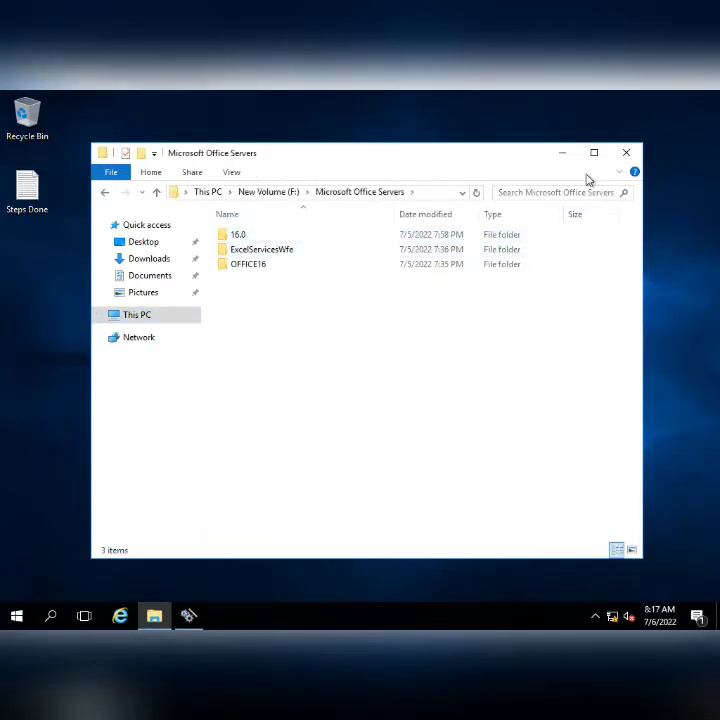
left_click(268, 192)
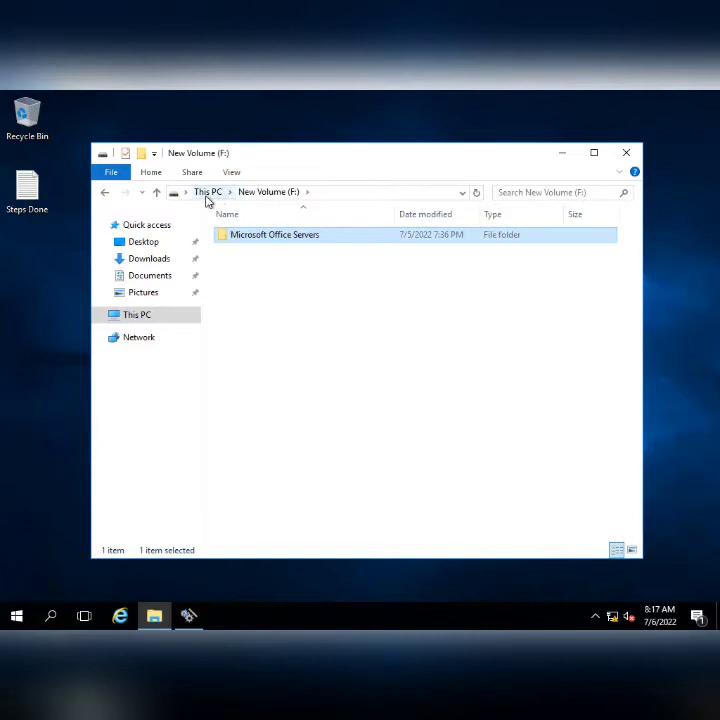
left_click(208, 193)
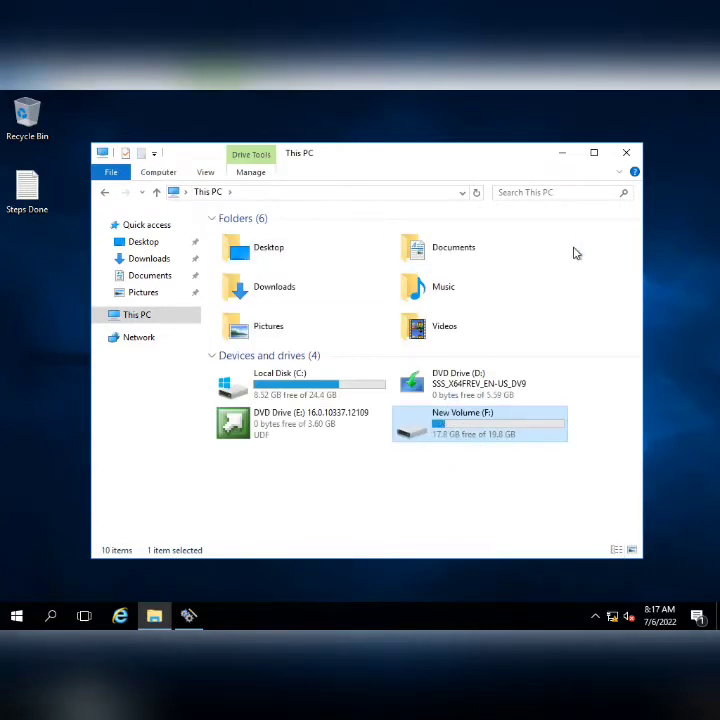
left_click(626, 153)
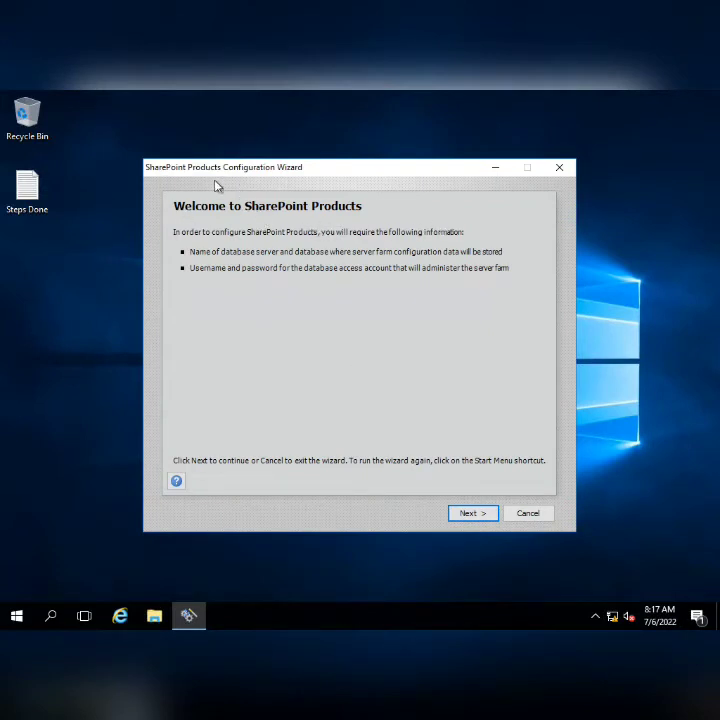
- Pass the welcome page, allow the services restart, and minimise the new server's remote session
left_click(456, 518)
left_click(406, 437)
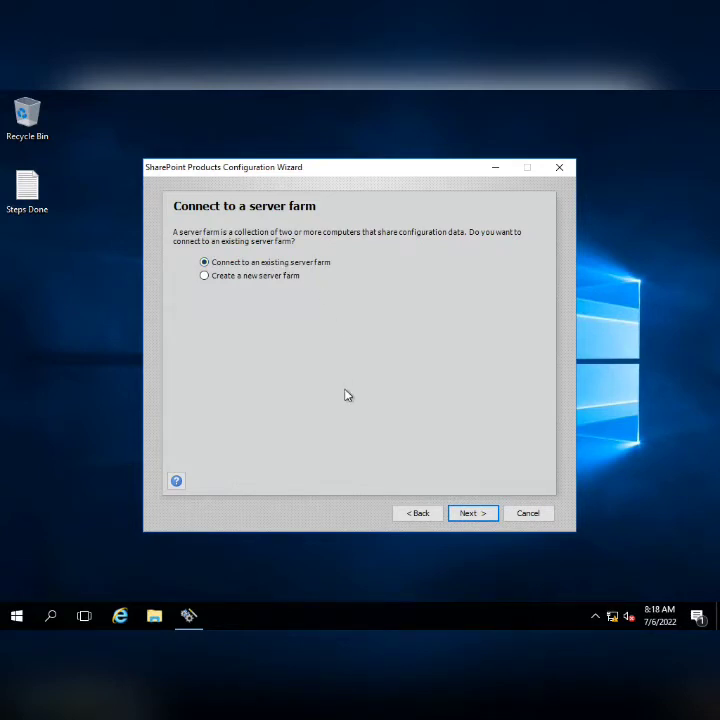
left_click(462, 97)
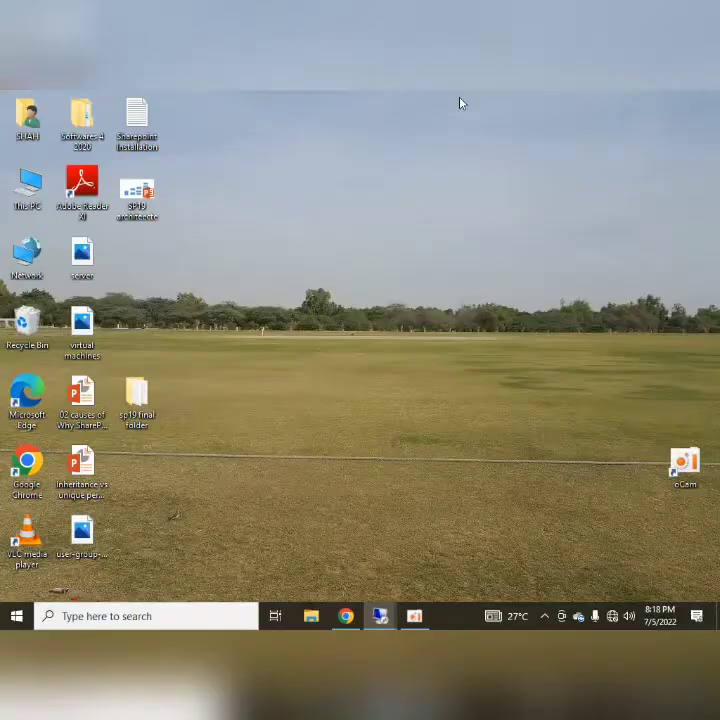
- On the 10.20.30.12 session, open Manage servers in this farm and review APPSP19 and DB roles
mouse_move(380, 616)
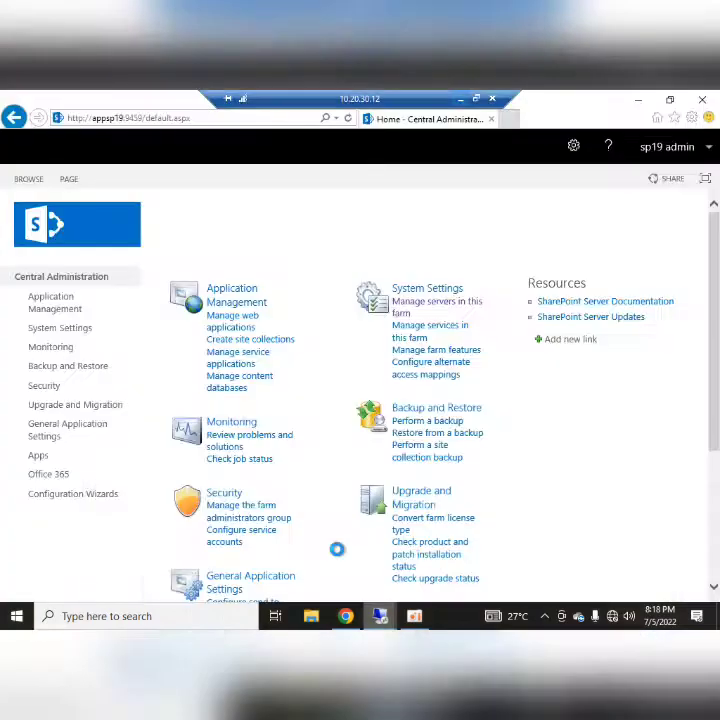
left_click(366, 560)
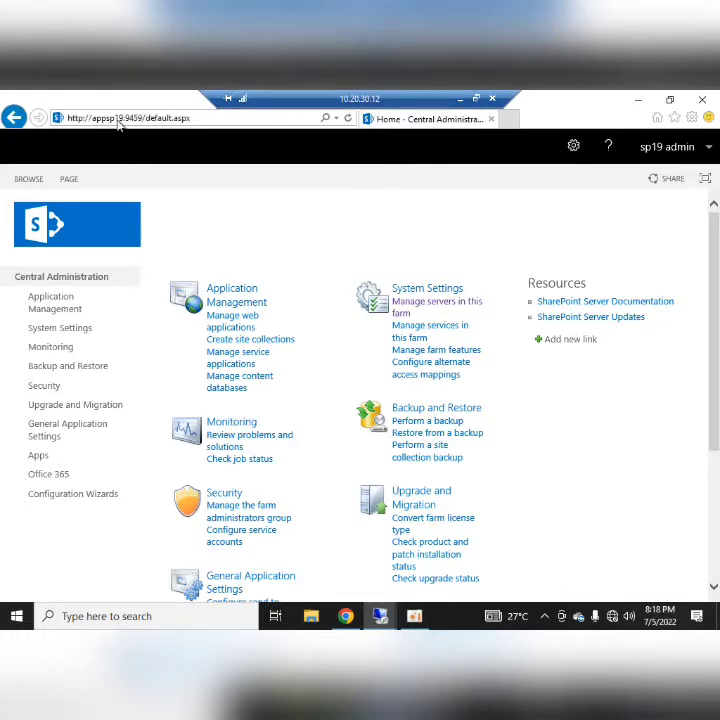
left_click(431, 311)
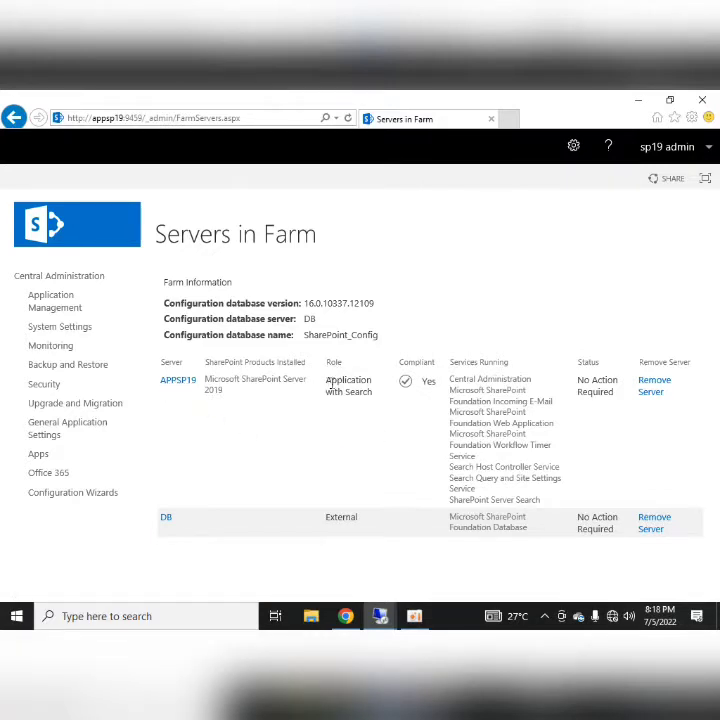
triple_click(330, 381)
left_click(348, 432)
- On the 10.20.30.13 wizard, choose Connect to an existing farm, enter server DB, and retrieve database names
left_click(461, 106)
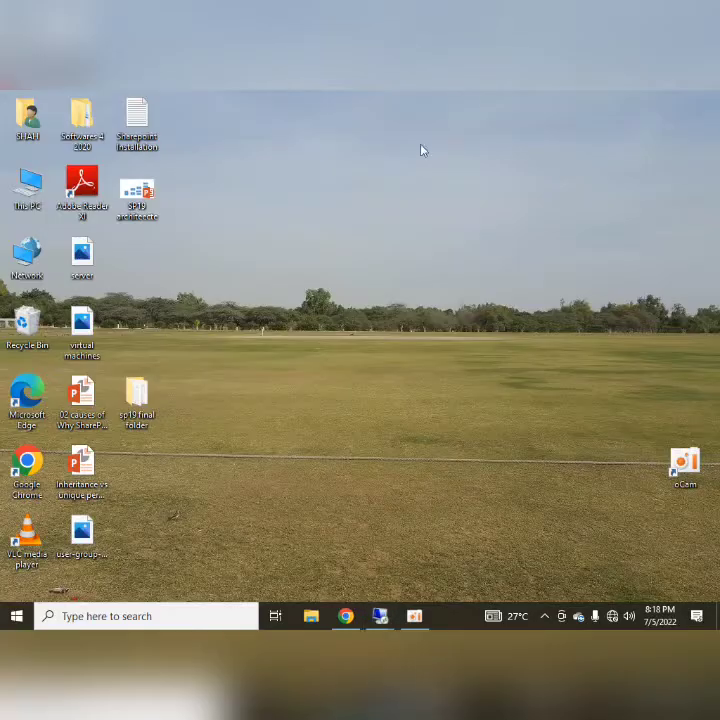
mouse_move(380, 615)
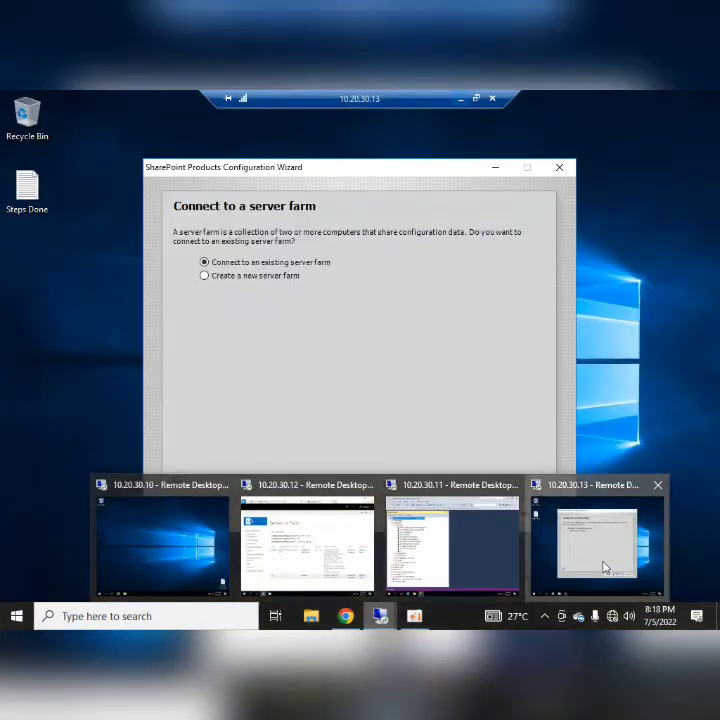
left_click(603, 566)
left_click(210, 262)
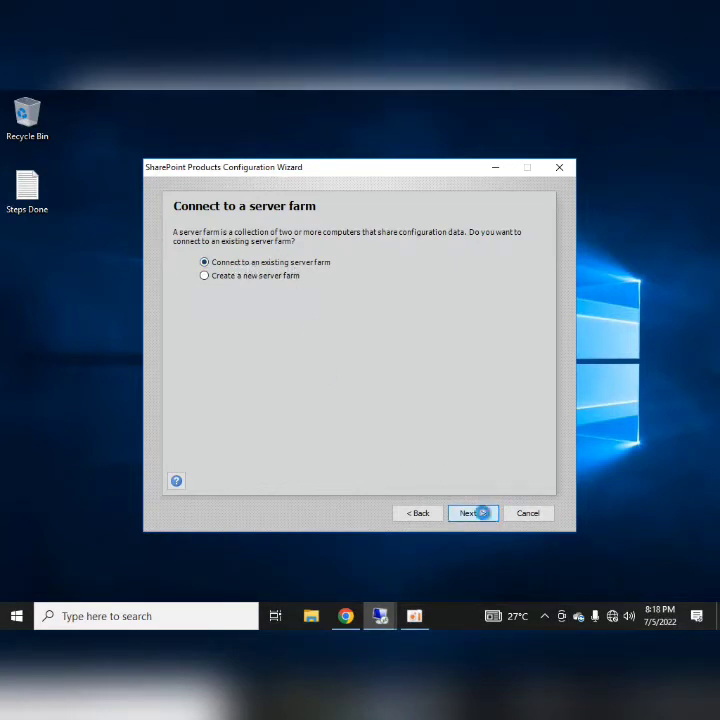
left_click(472, 513)
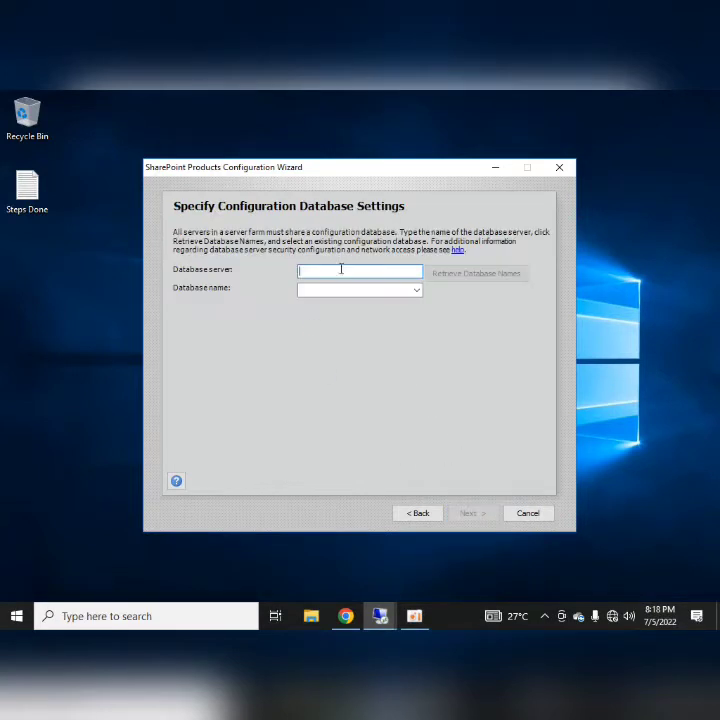
type("DB")
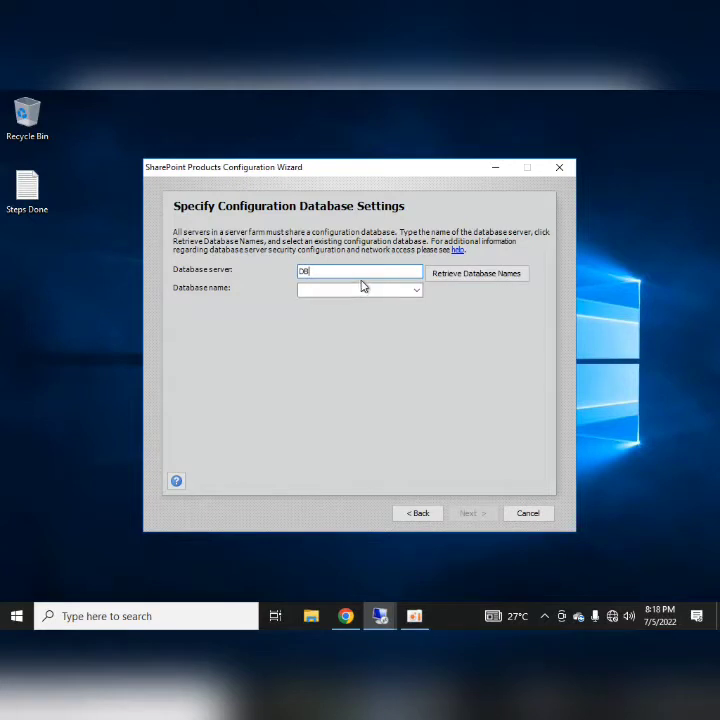
left_click(460, 275)
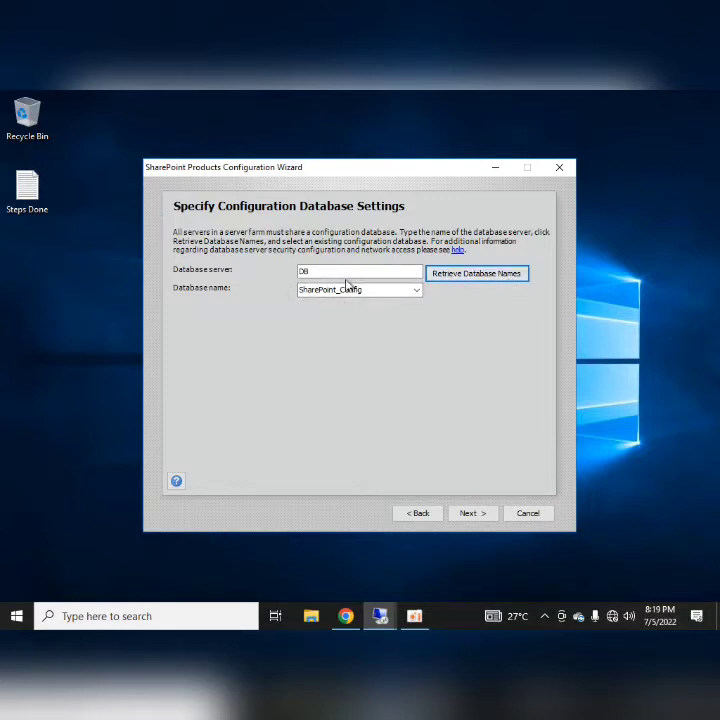
- On 10.20.30.11, collapse Security, expand Databases, select SharePoint_Config, then minimise the session
left_click(462, 94)
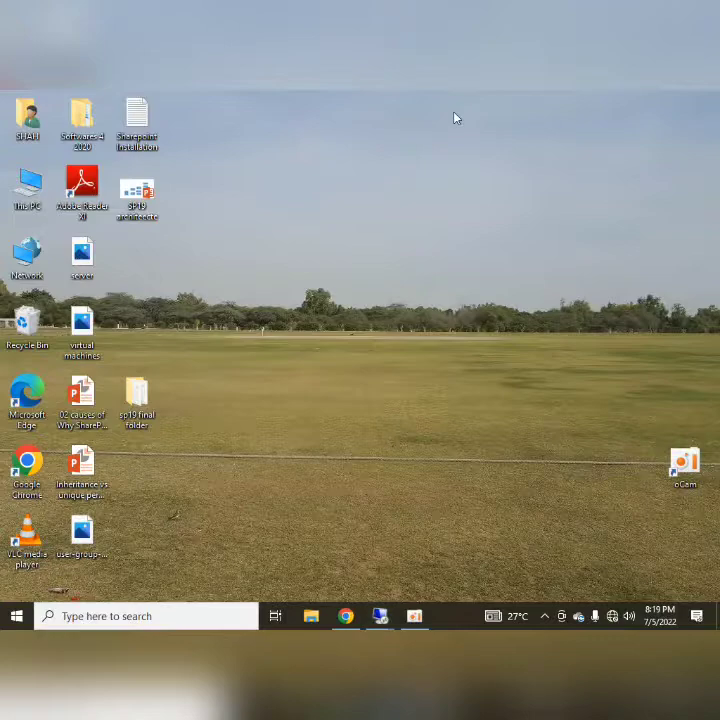
mouse_move(380, 621)
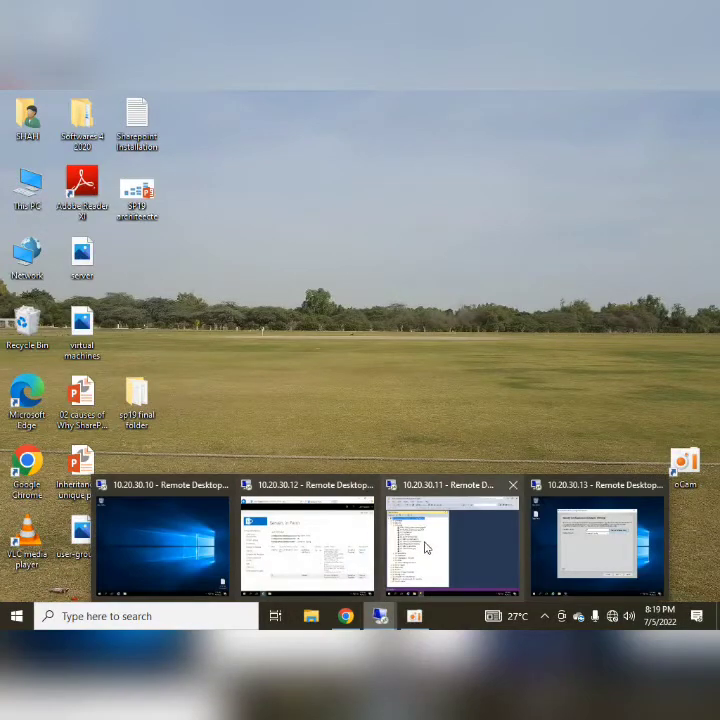
left_click(428, 545)
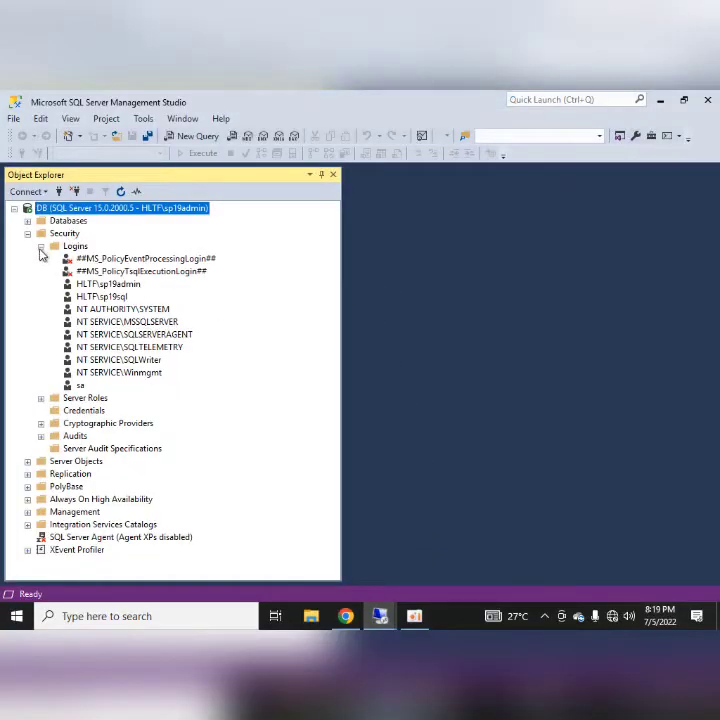
left_click(40, 245)
left_click(27, 233)
left_click(27, 220)
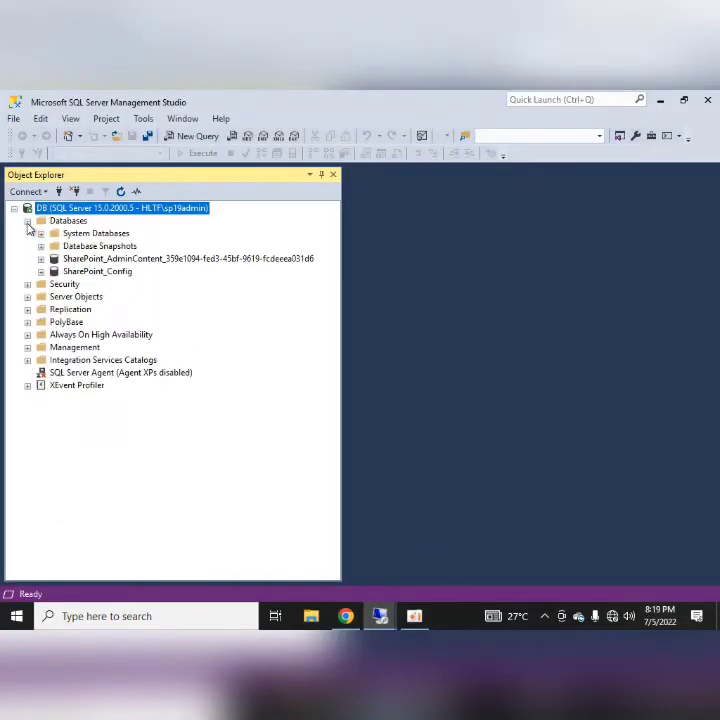
left_click(85, 271)
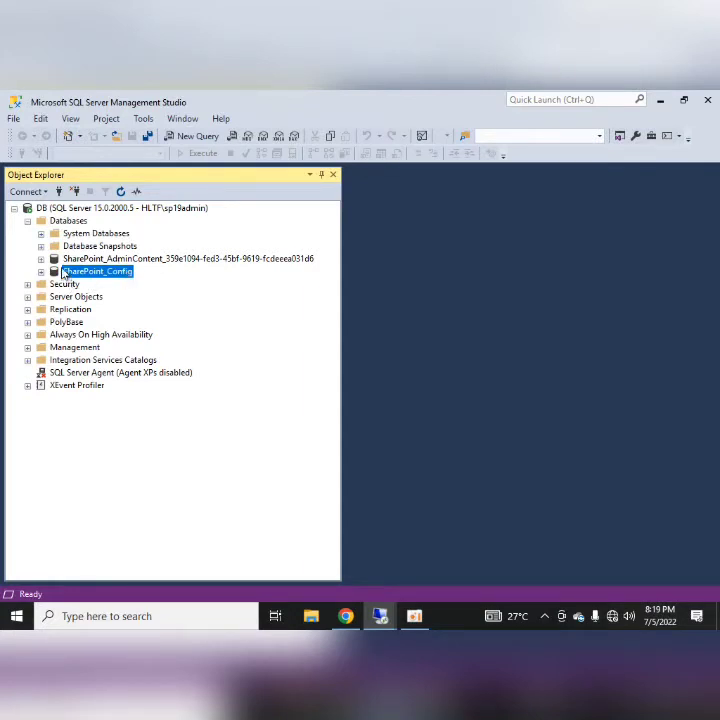
mouse_move(424, 94)
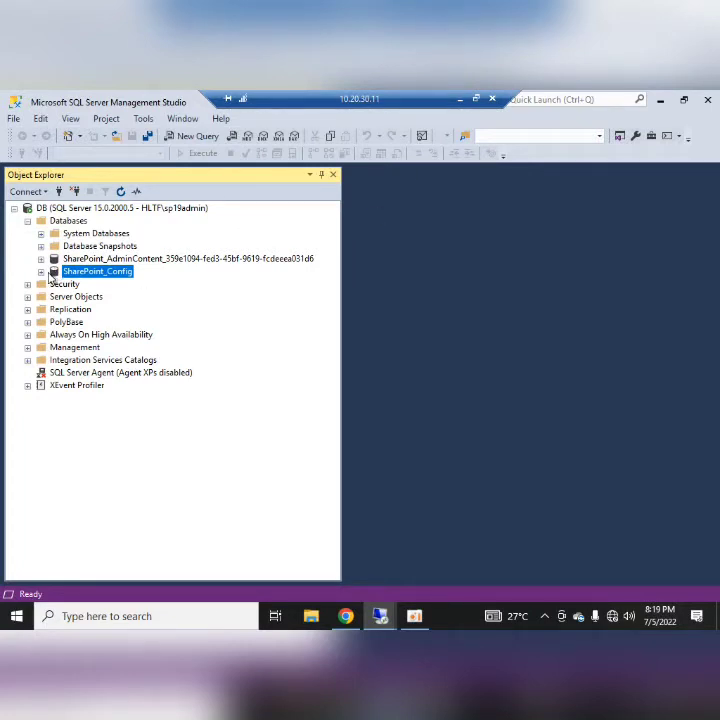
left_click(482, 98)
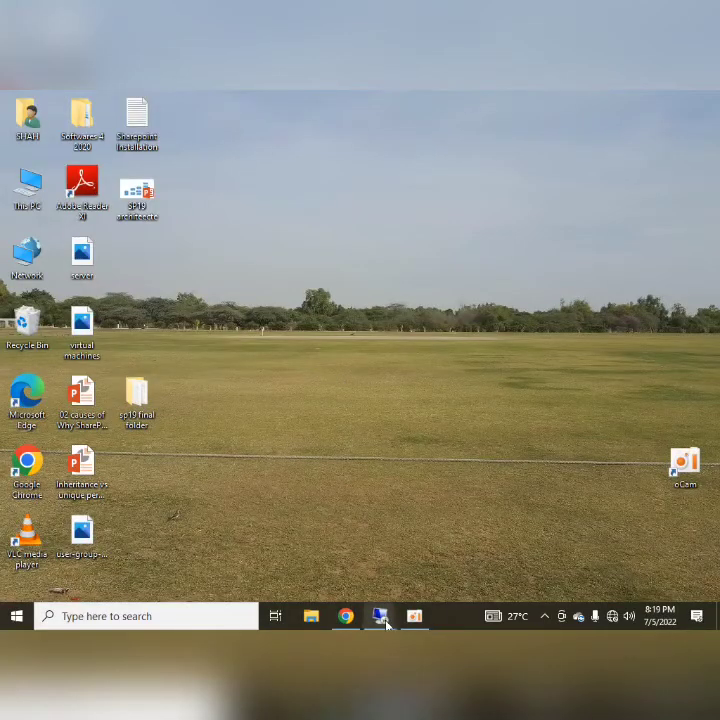
- Back in the new server's wizard, accept DB and SharePoint_Config as the configuration database
mouse_move(382, 612)
left_click(627, 560)
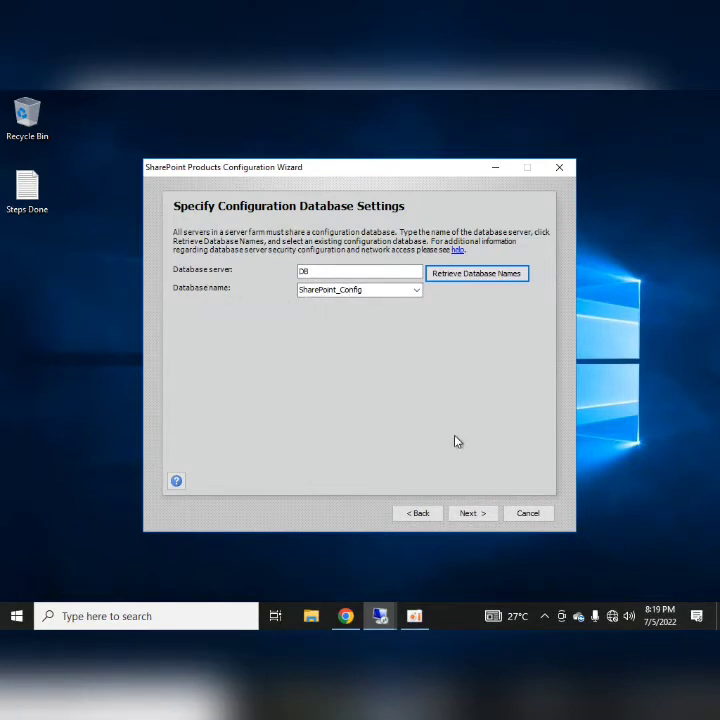
left_click(464, 515)
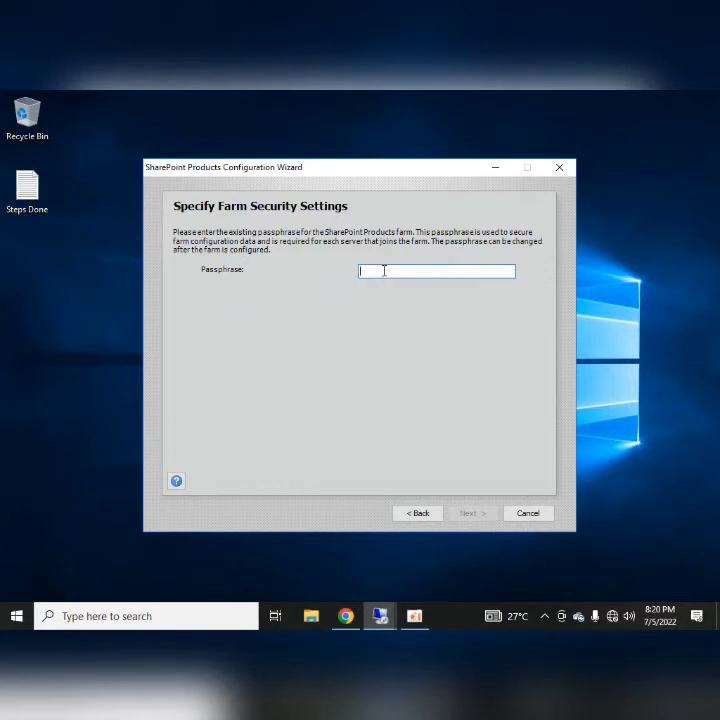
- Enter the existing farm's passphrase and submit it
type("•••••••••")
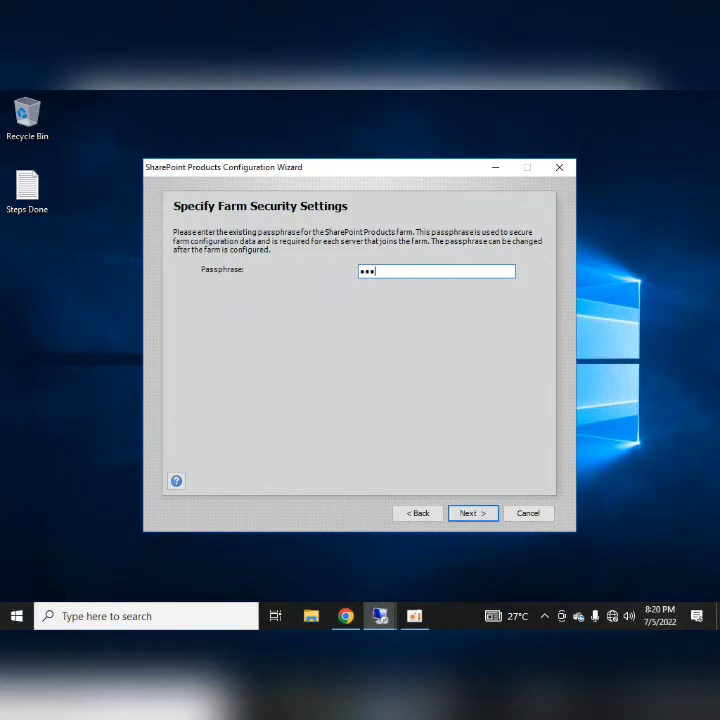
type("•")
left_click(473, 512)
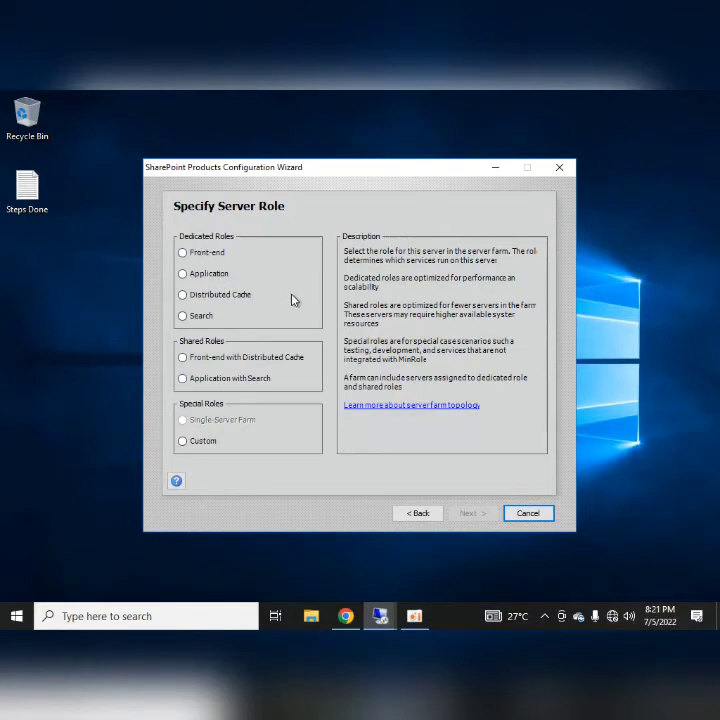
- Pick Front-end with Distributed Cache under Shared Roles and advance to the Completing summary page
left_click(184, 357)
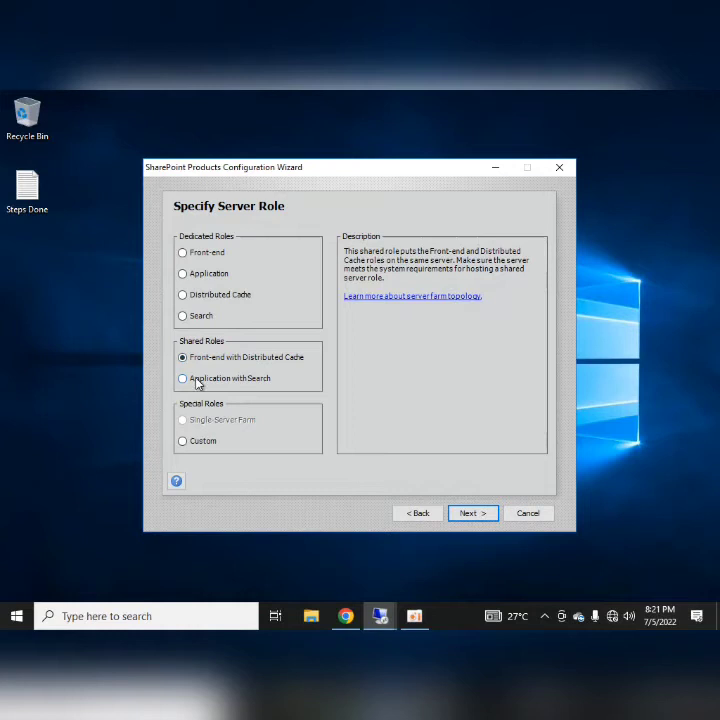
left_click(197, 381)
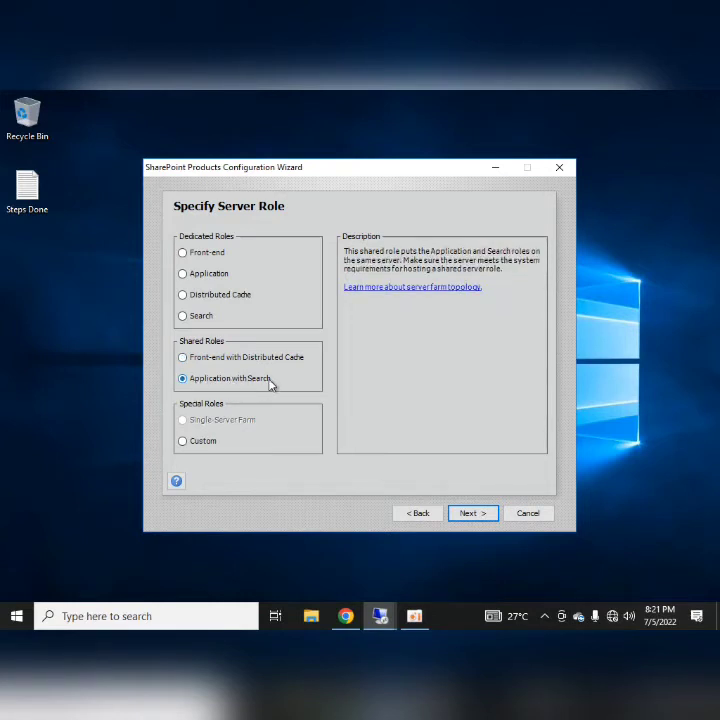
left_click(185, 360)
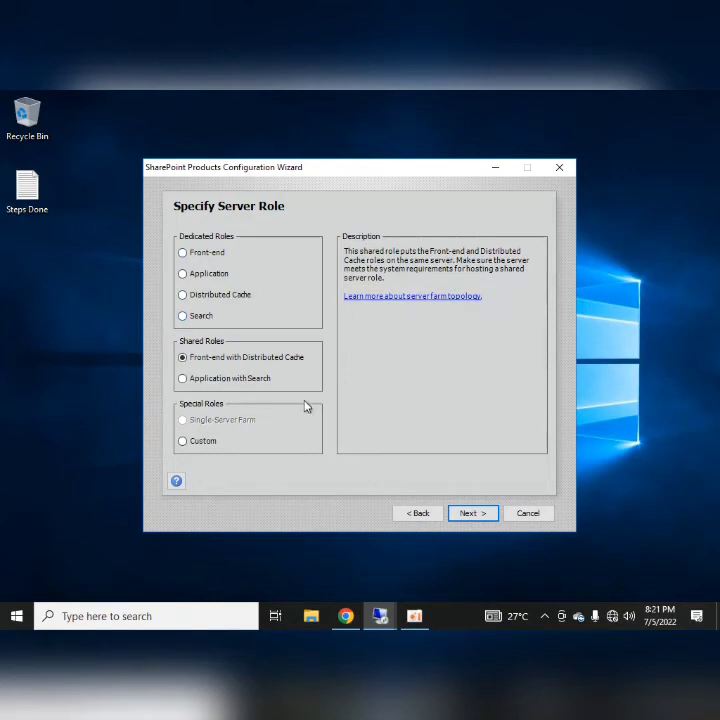
left_click(471, 514)
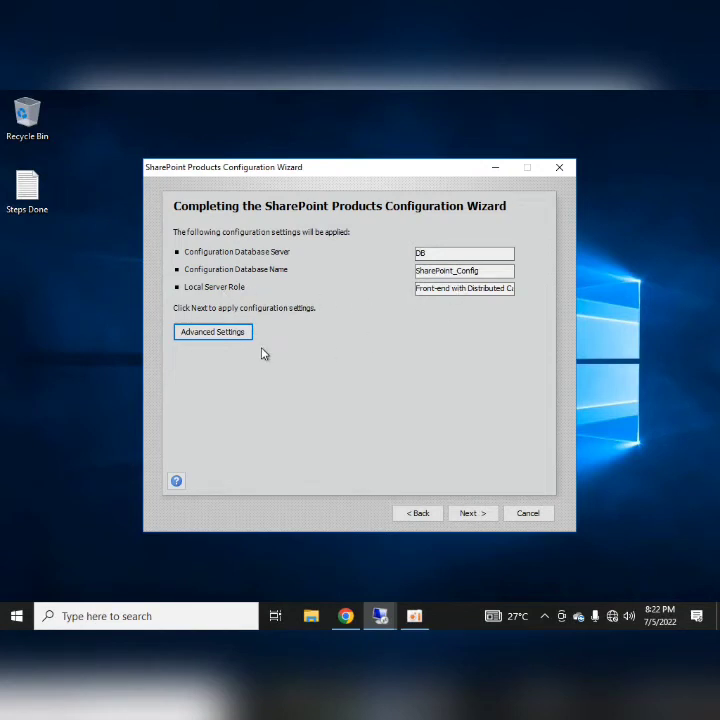
- In Advanced Settings, keep 'Do not use this machine to host the web site' and start configuring
left_click(227, 333)
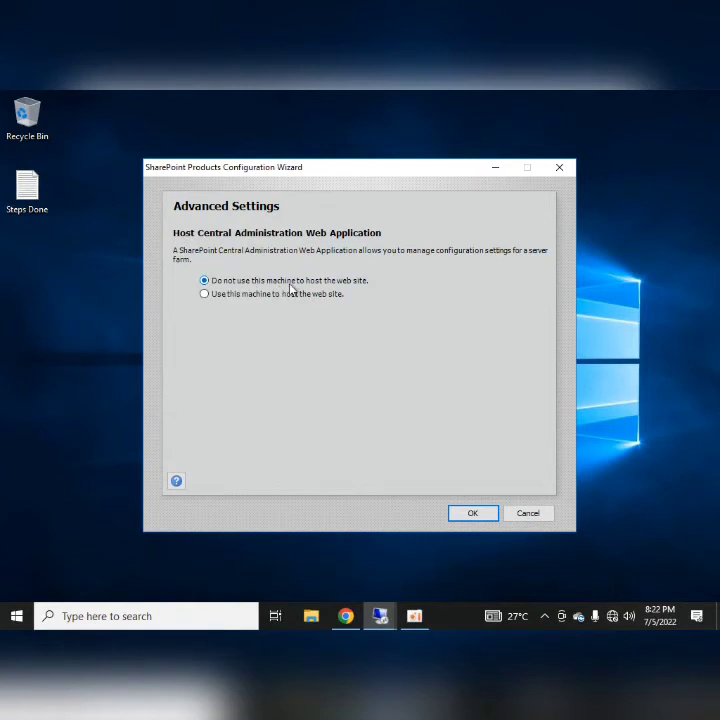
left_click(474, 514)
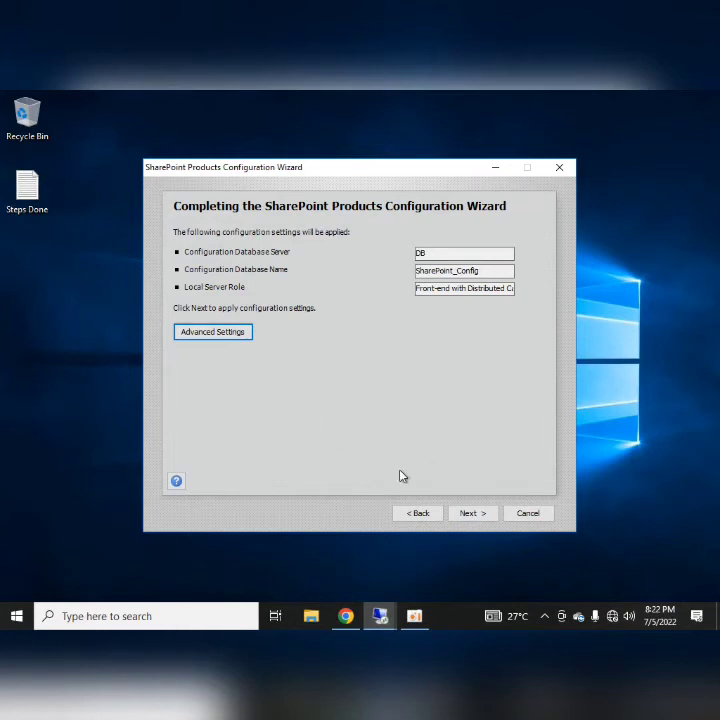
left_click(473, 513)
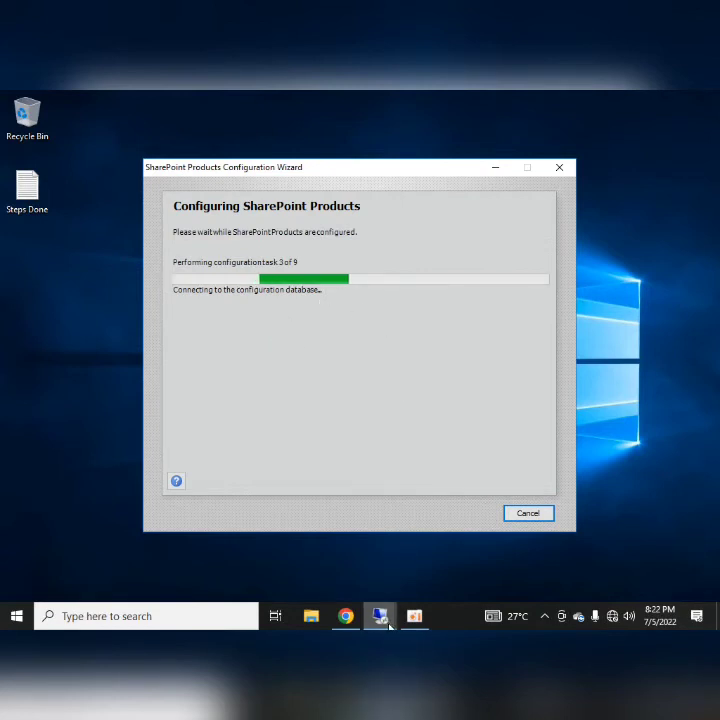
- Wait out the configuration tasks, briefly checking the SQL Server session, until Configuration Successful appears
mouse_move(388, 625)
left_click(453, 540)
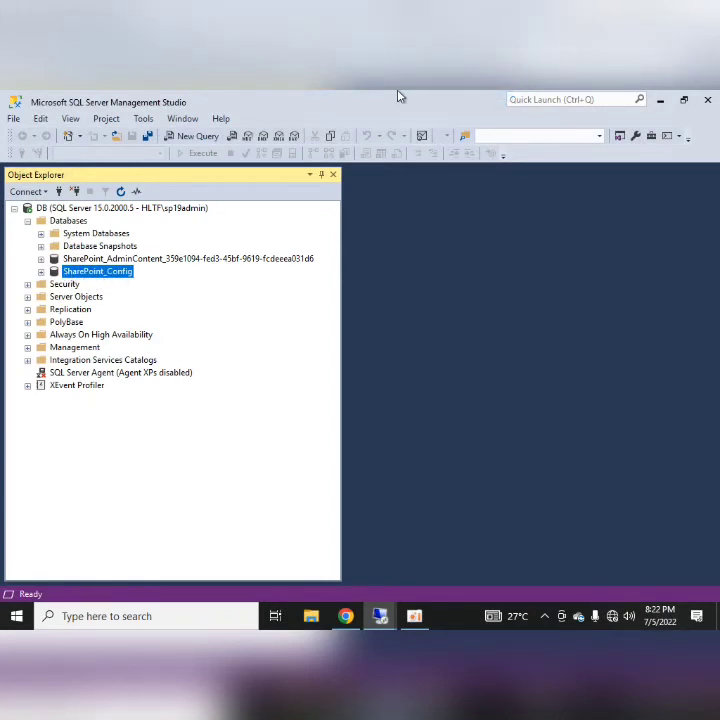
left_click(461, 100)
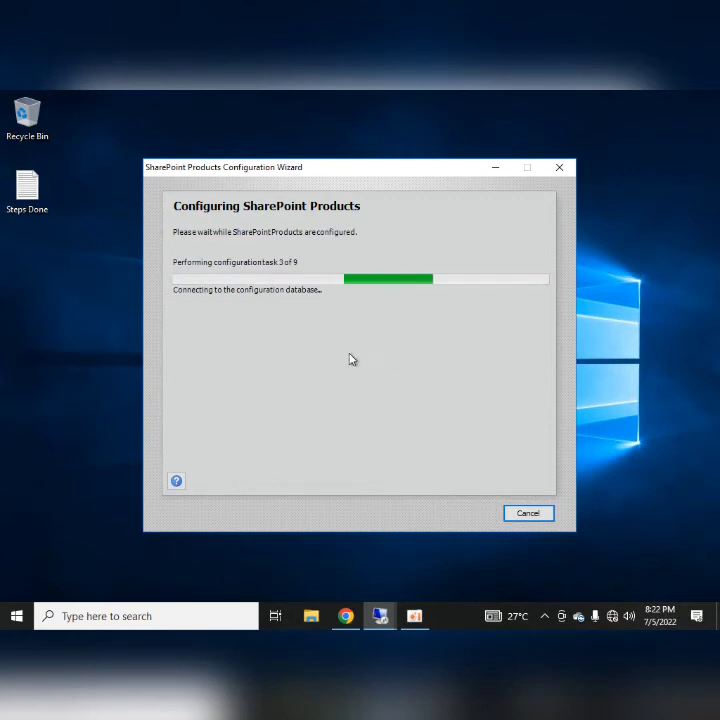
mouse_move(415, 96)
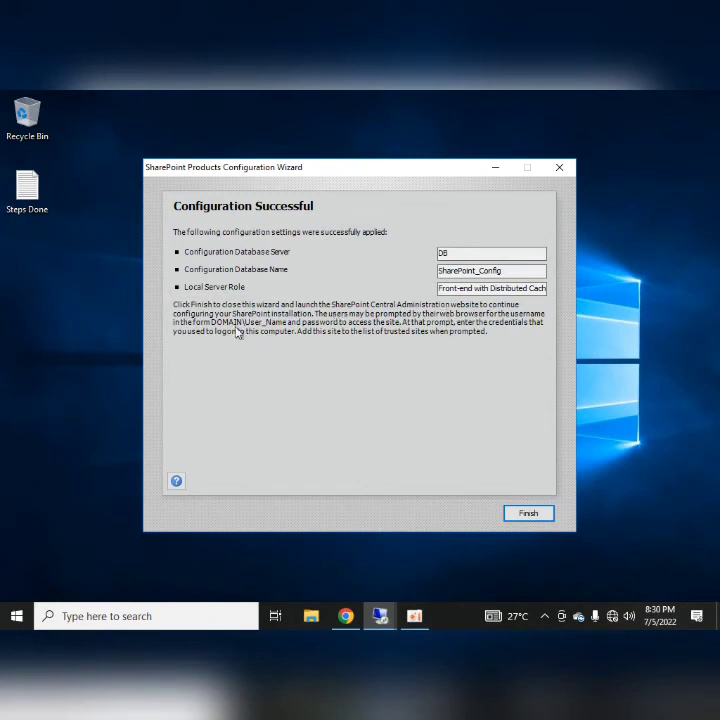
- Finish the wizard and sign in to Central Administration with the farm admin username and password
left_click(527, 514)
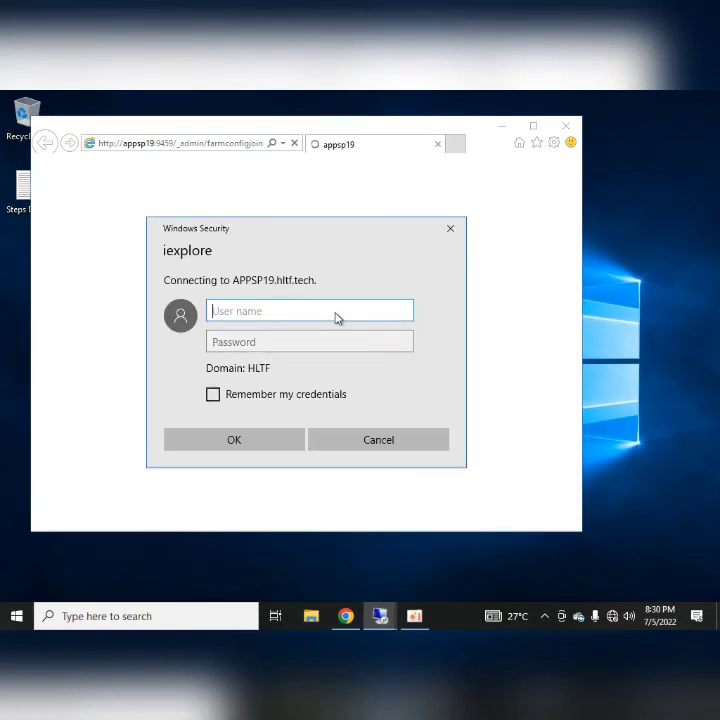
type("sp19admin")
key("Tab")
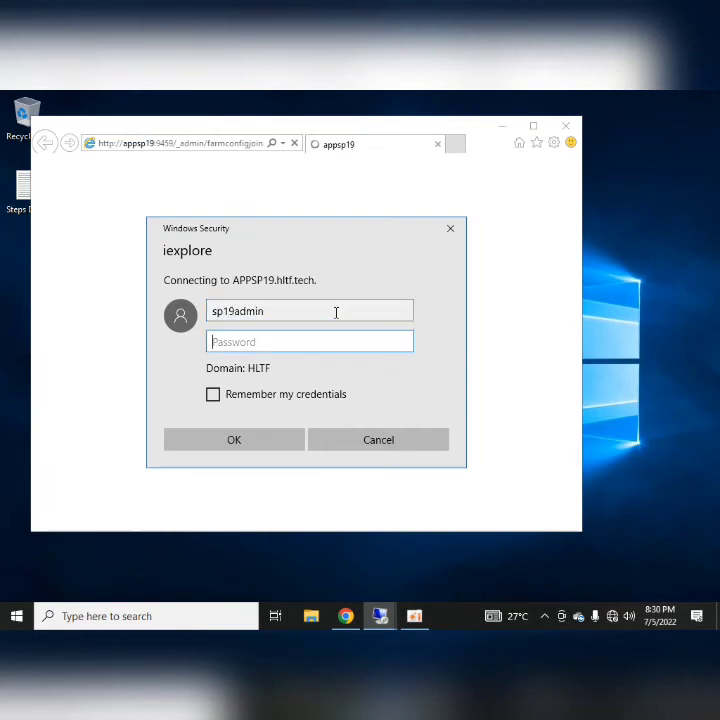
type("•••")
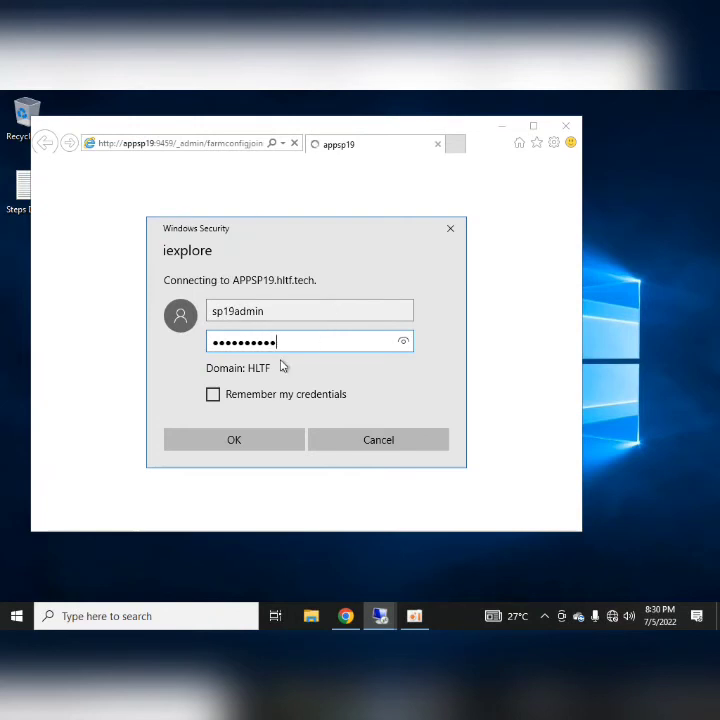
type("•••••••")
left_click(267, 440)
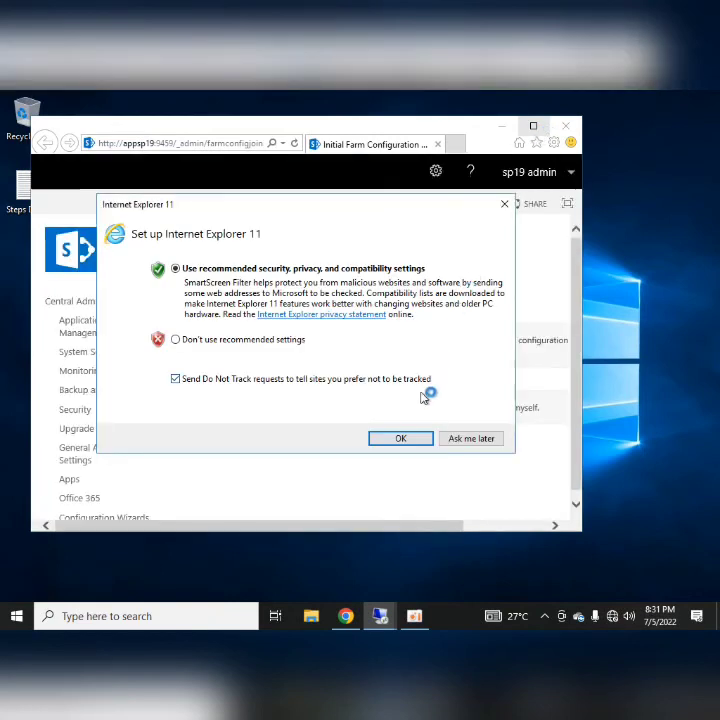
- Postpone IE setup, close the extra tab, maximize the browser and decline the farm configuration wizard
left_click(458, 437)
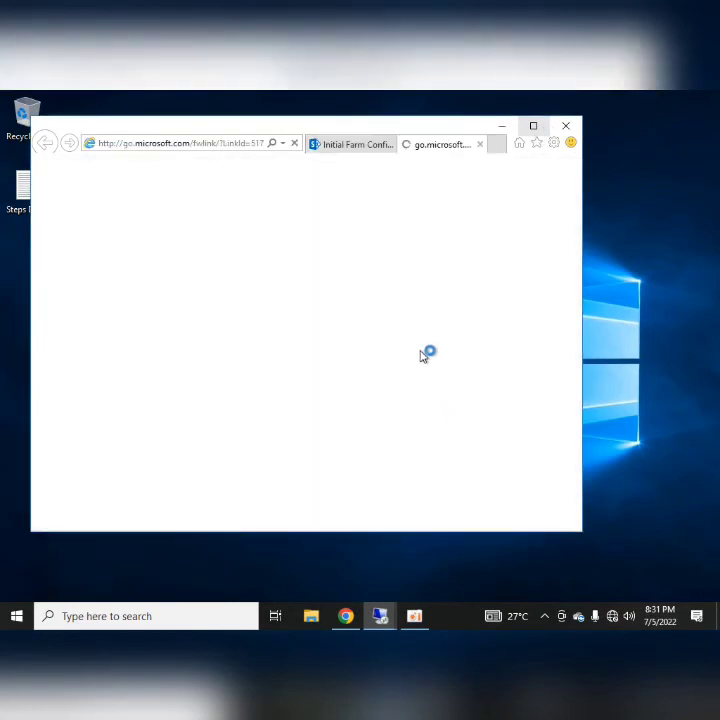
left_click(481, 146)
left_click(533, 125)
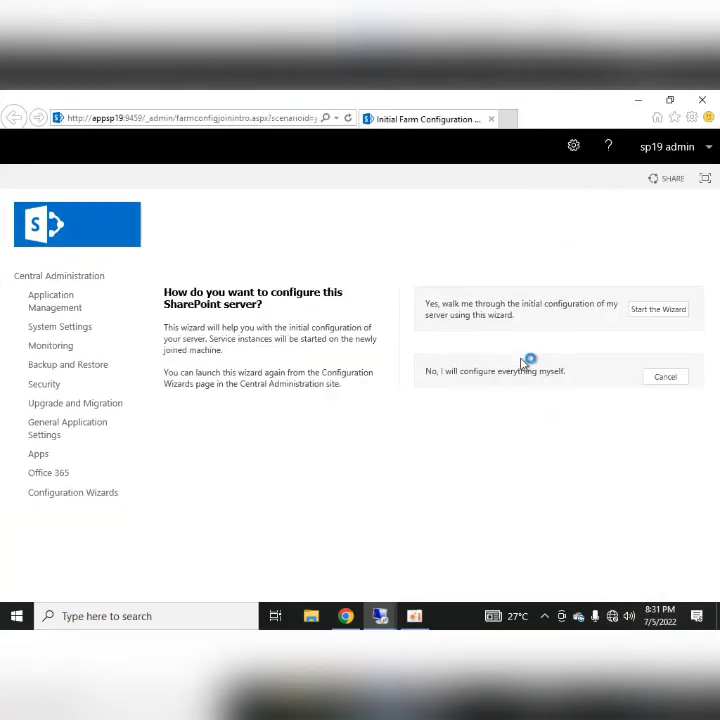
left_click(656, 380)
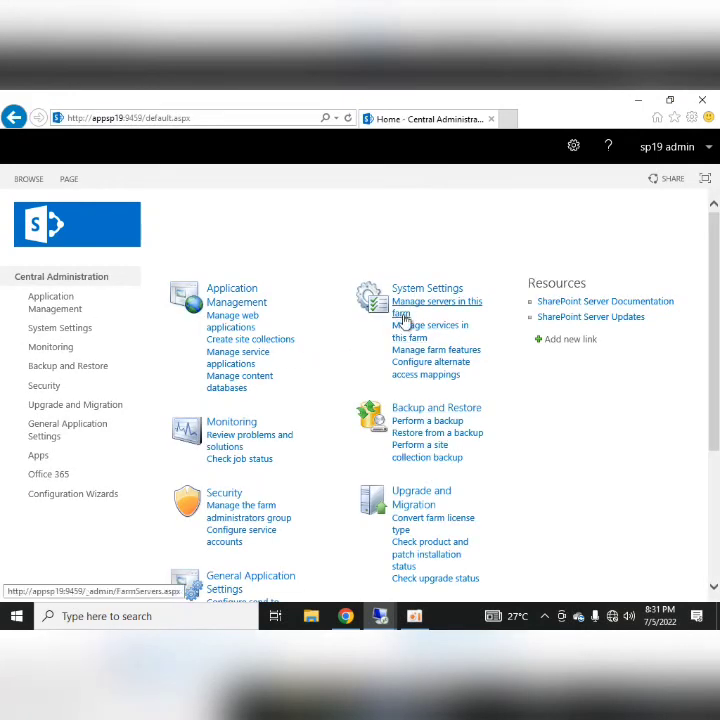
- Open 'Manage servers in this farm' and refresh until 19WFE appears beside APPSP19 and DB
left_click(419, 313)
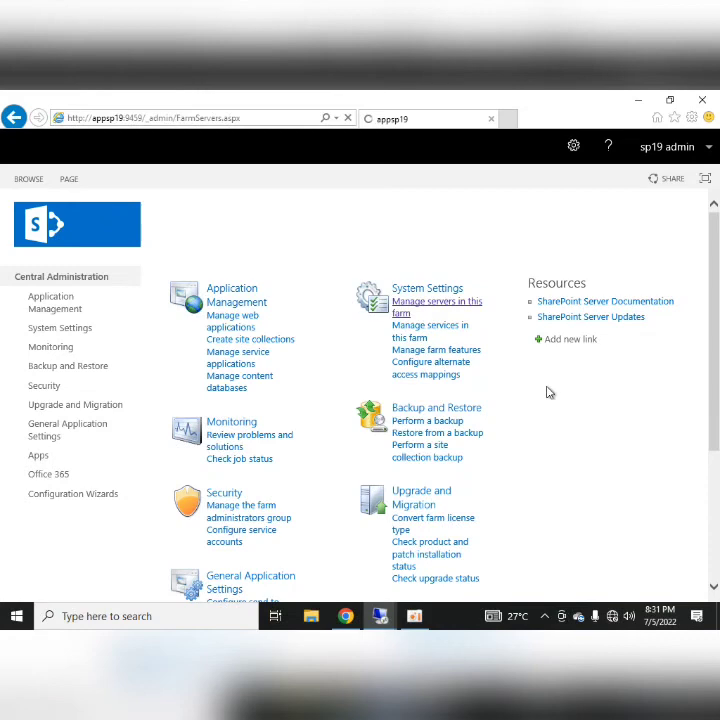
scroll(343, 354, "down", 1)
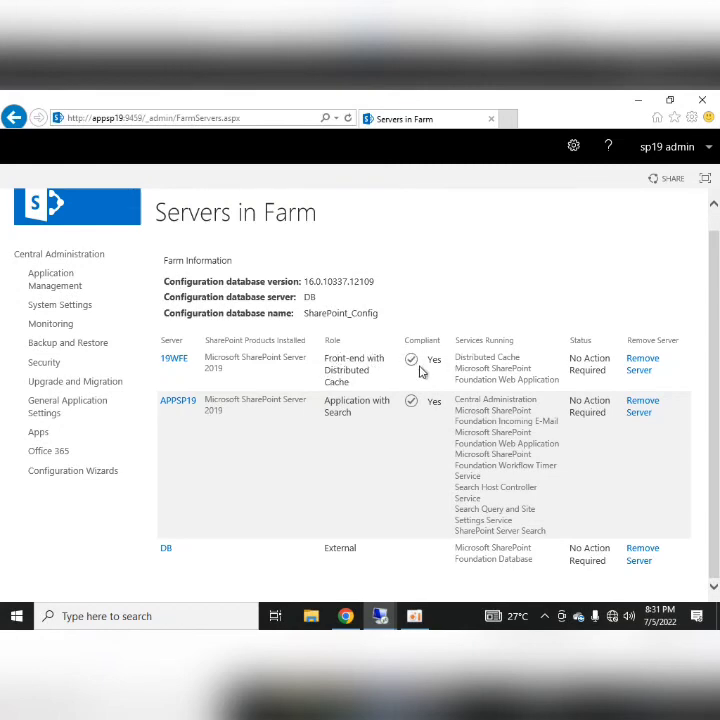
mouse_move(390, 624)
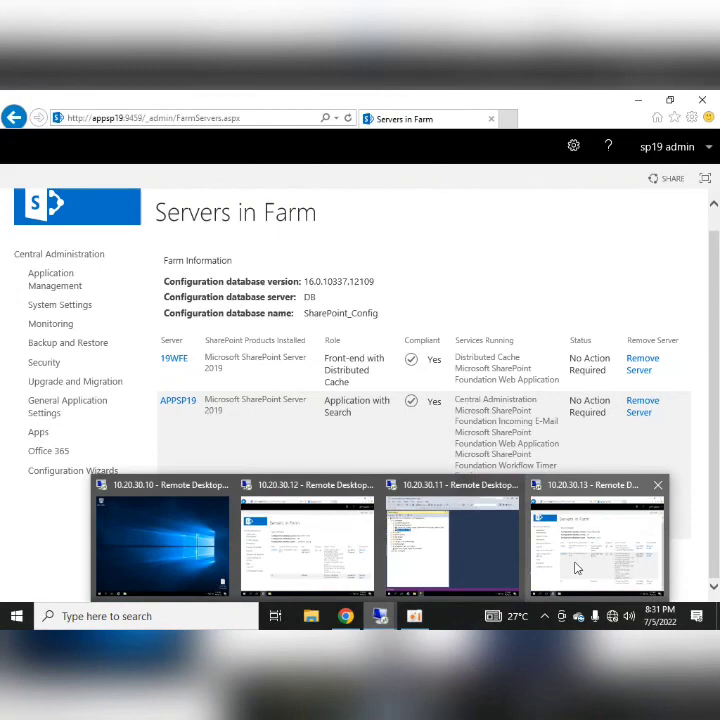
left_click(305, 535)
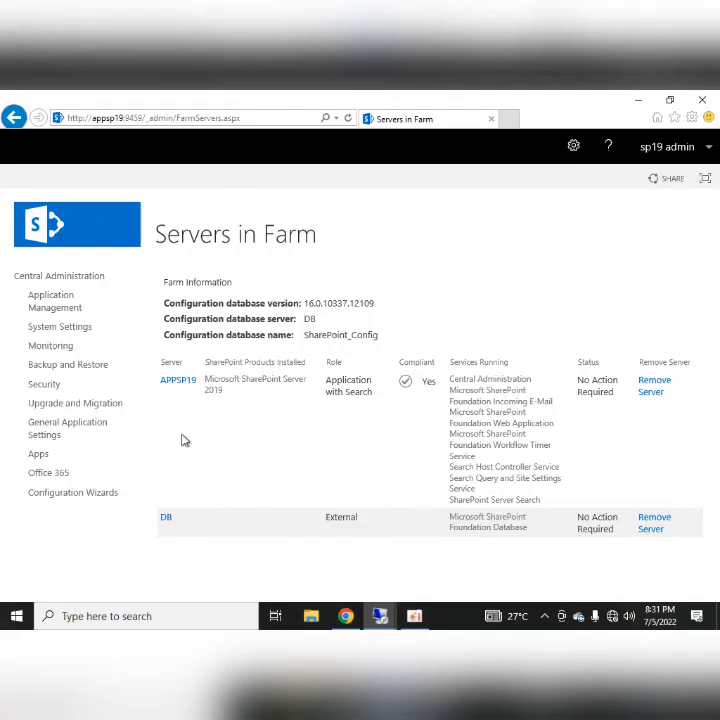
left_click(347, 118)
scroll(440, 270, "down", 1)
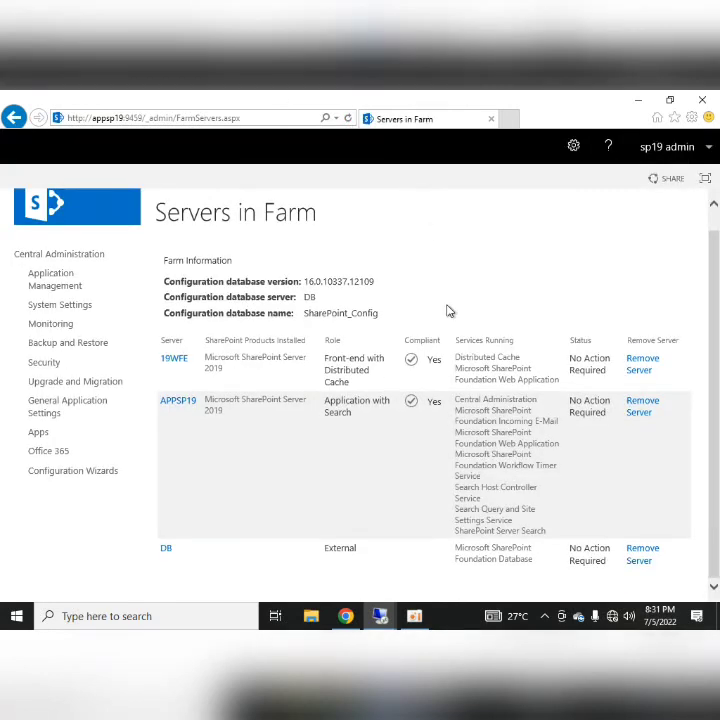